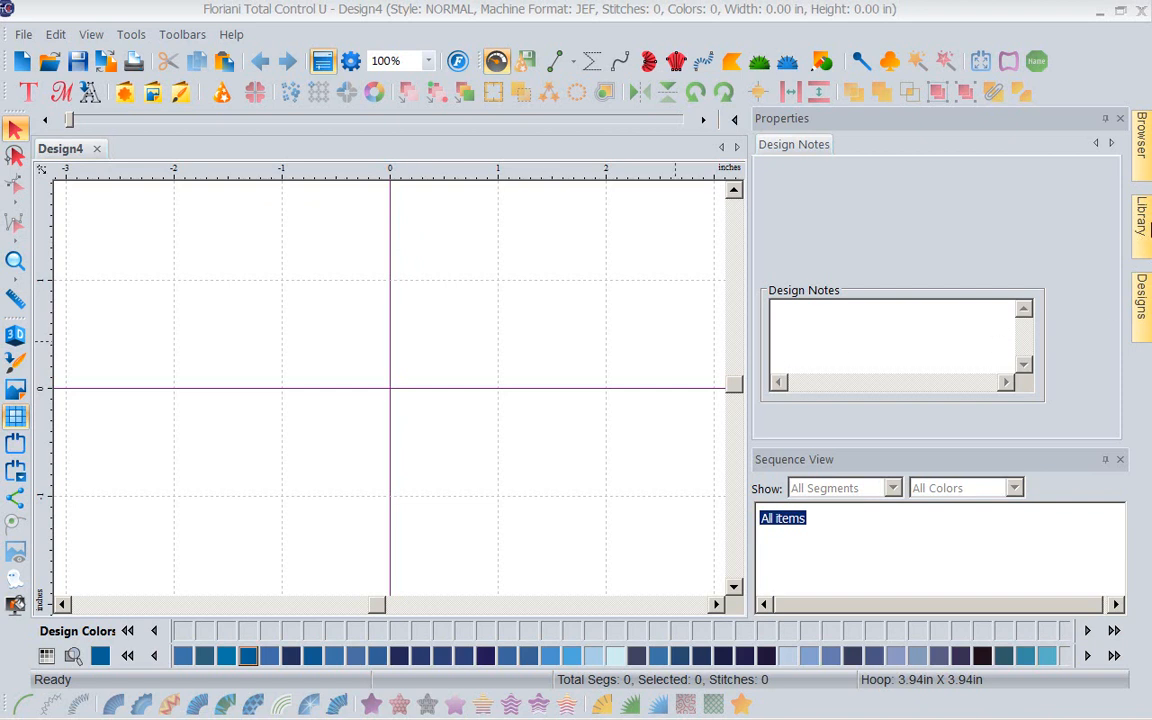
# Place the July 2015-4.waf school bus design from the July2015 collection at the centre of the workspace
pyautogui.moveTo(1148, 228)
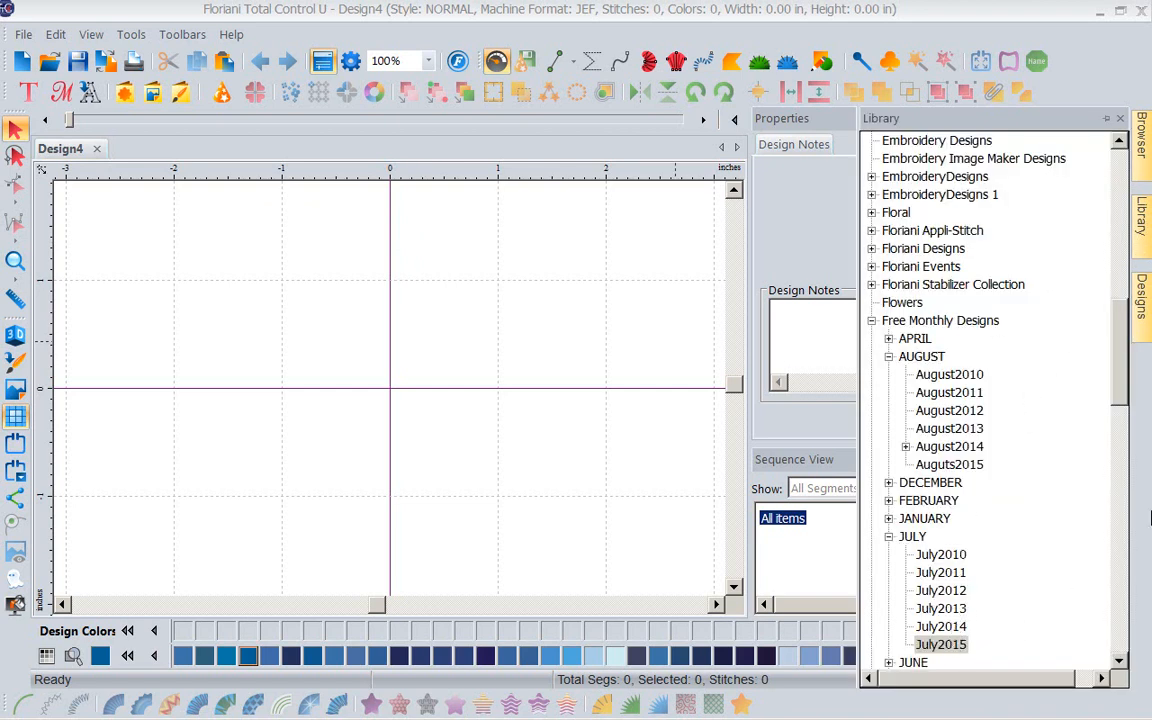
pyautogui.moveTo(1148, 318)
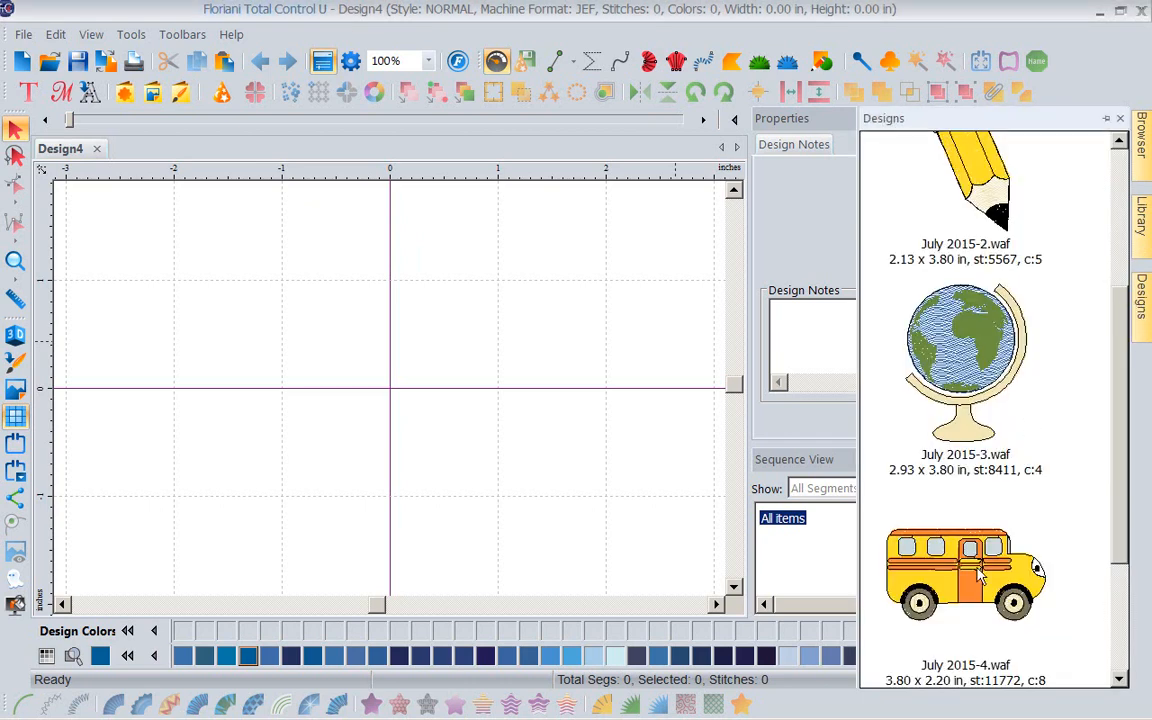
pyautogui.moveTo(880, 515); pyautogui.dragTo(405, 397)
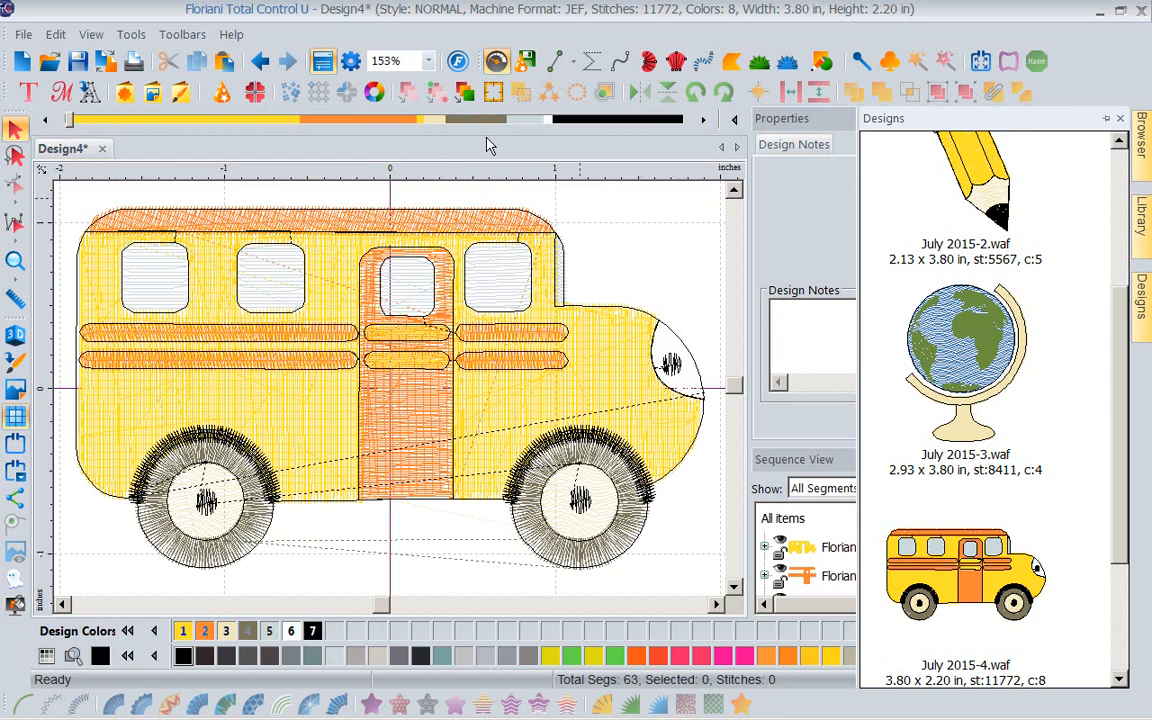
pyautogui.click(428, 61)
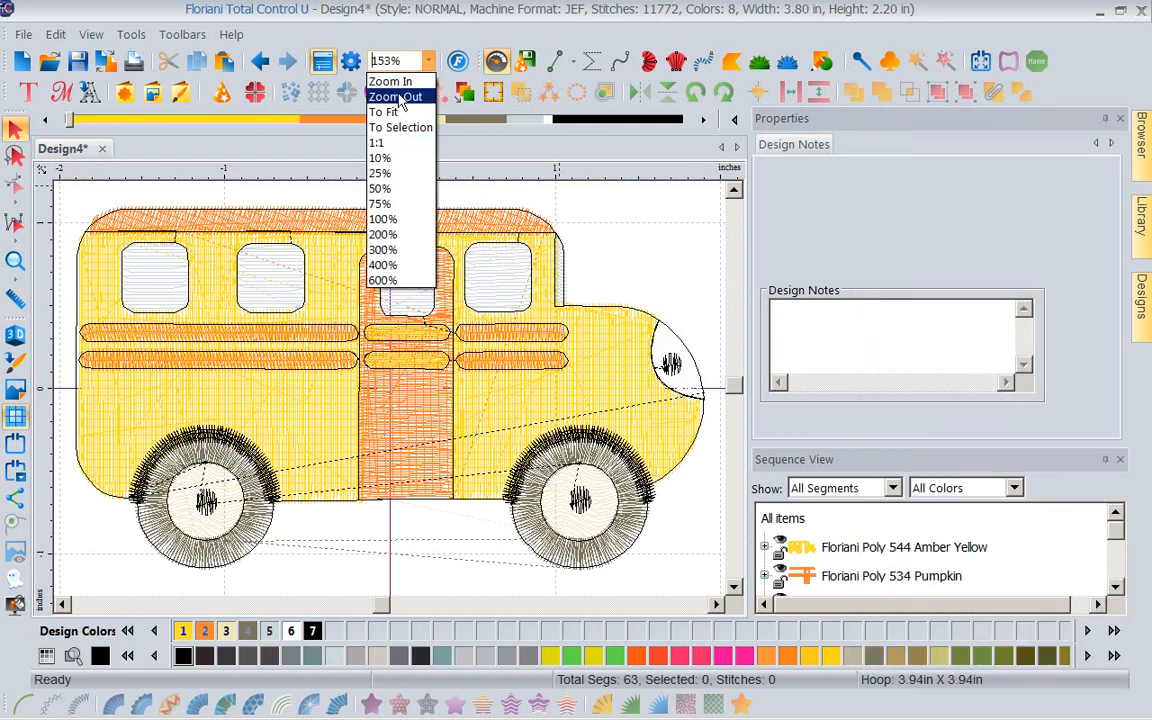
pyautogui.click(398, 97)
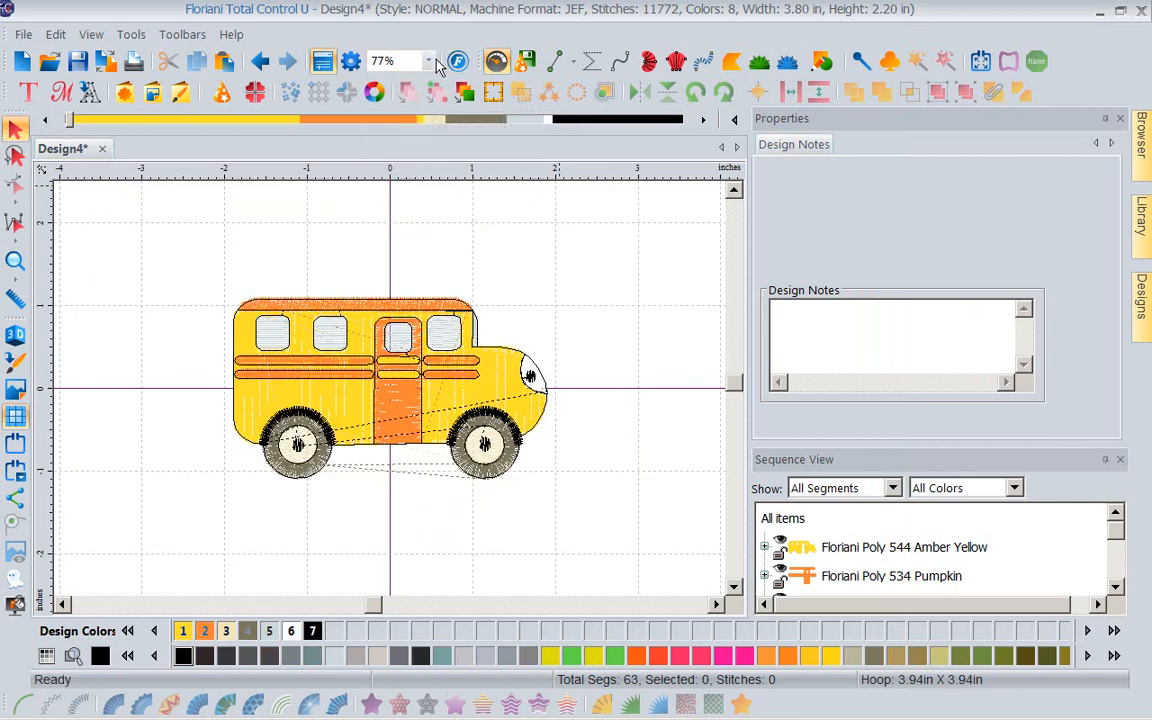
pyautogui.click(395, 61)
pyautogui.click(398, 97)
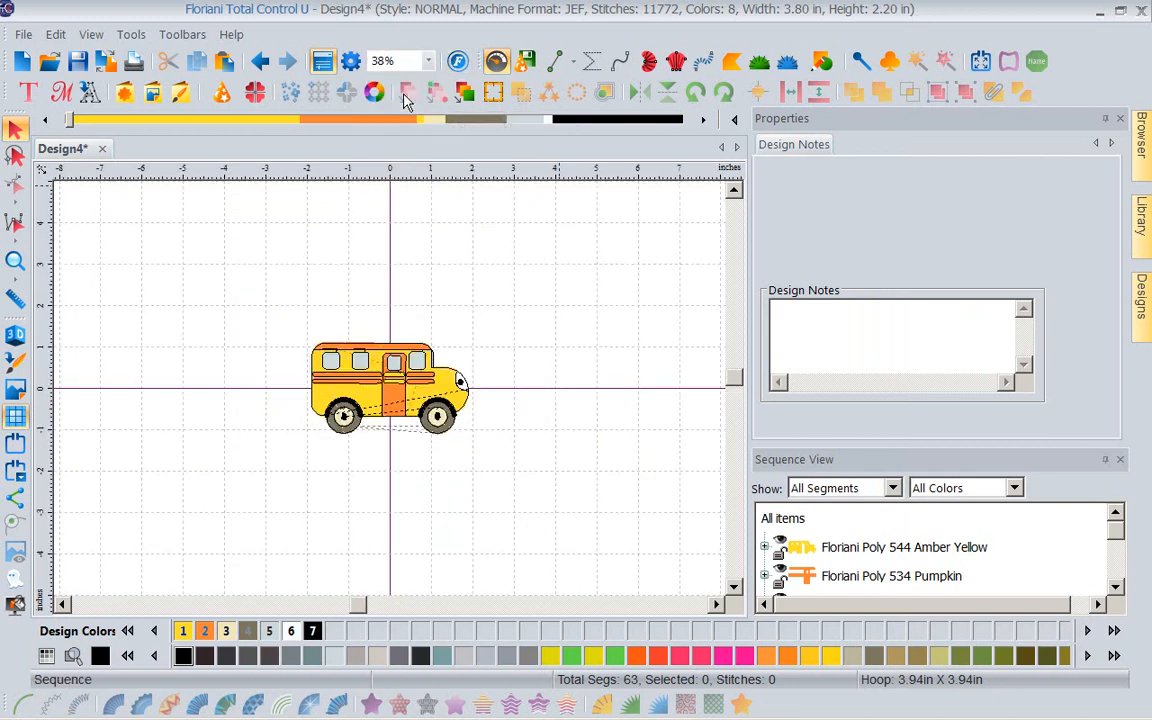
pyautogui.click(15, 262)
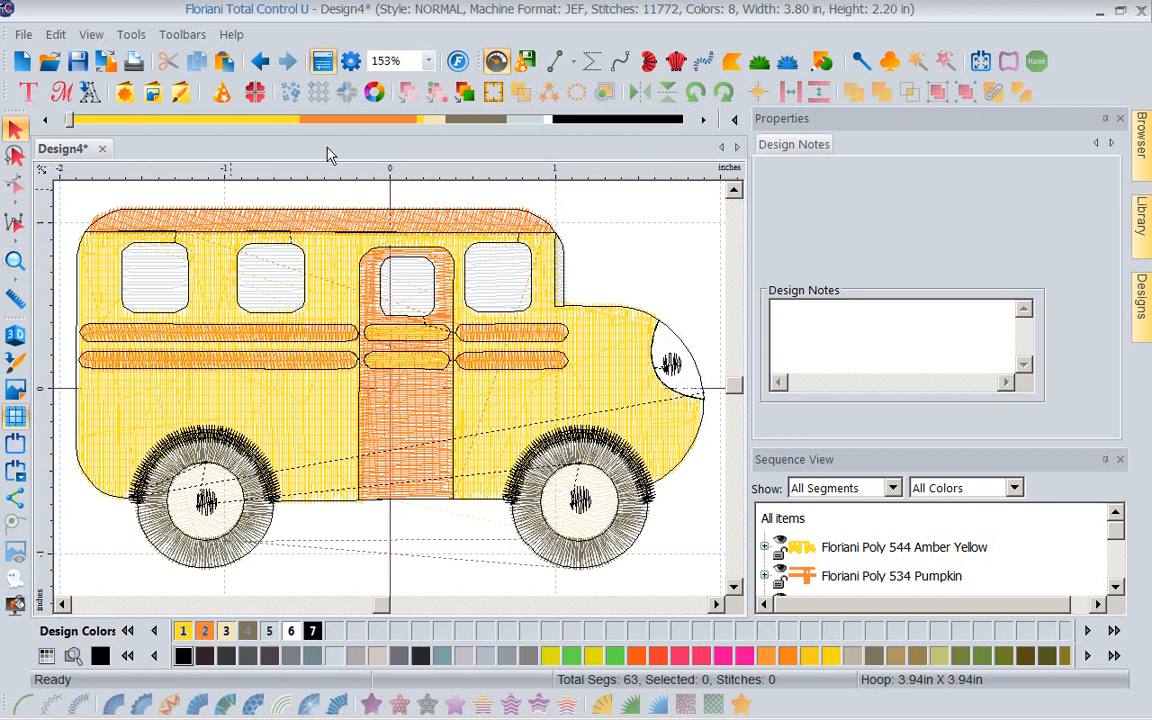
# Create one cascade outline around the entire bus design, with 1 ripple and 0.118 in spacing
pyautogui.click(429, 61)
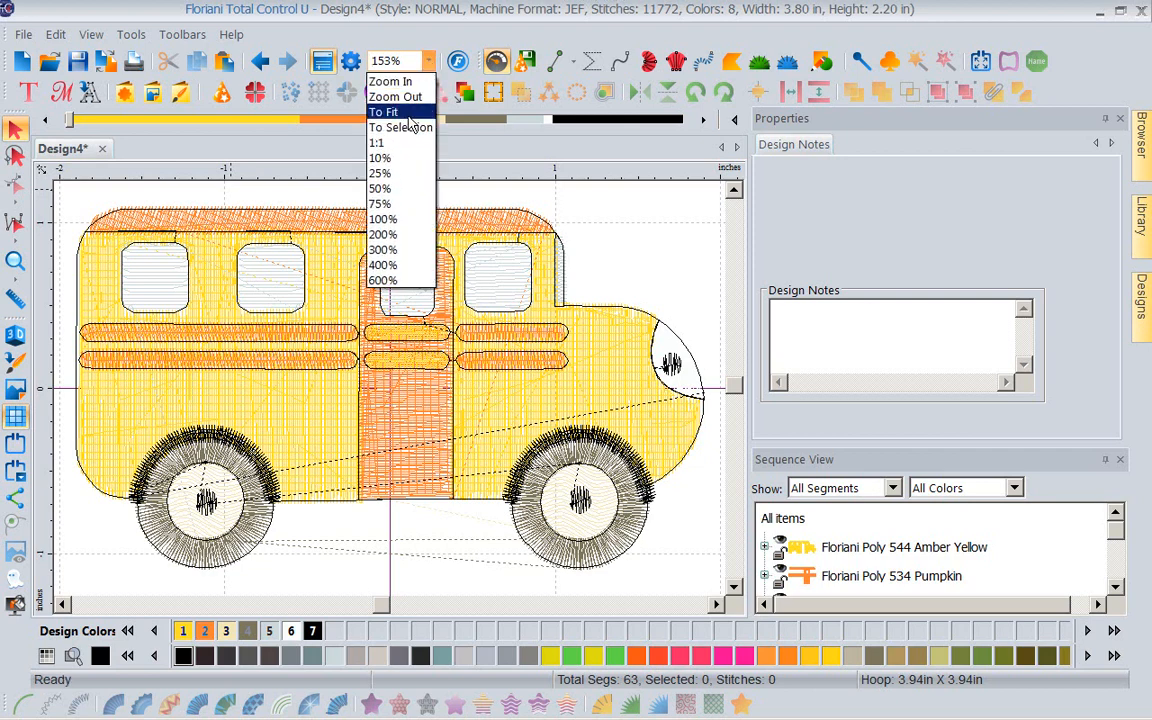
pyautogui.click(411, 100)
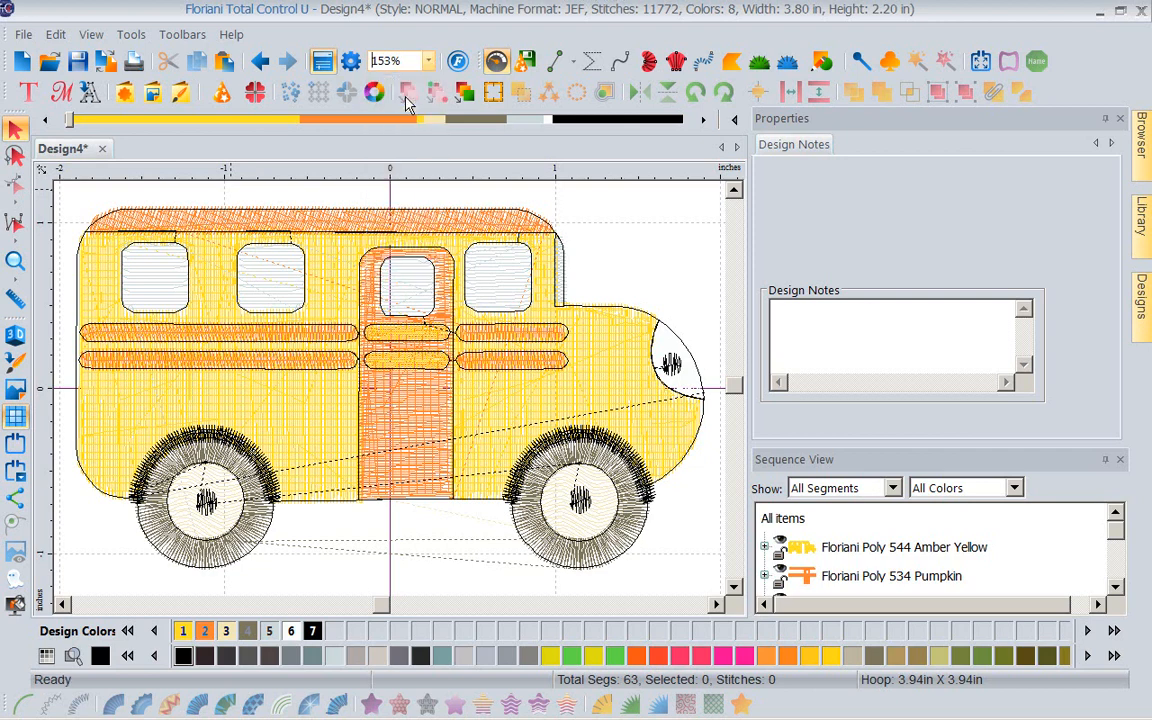
pyautogui.click(427, 63)
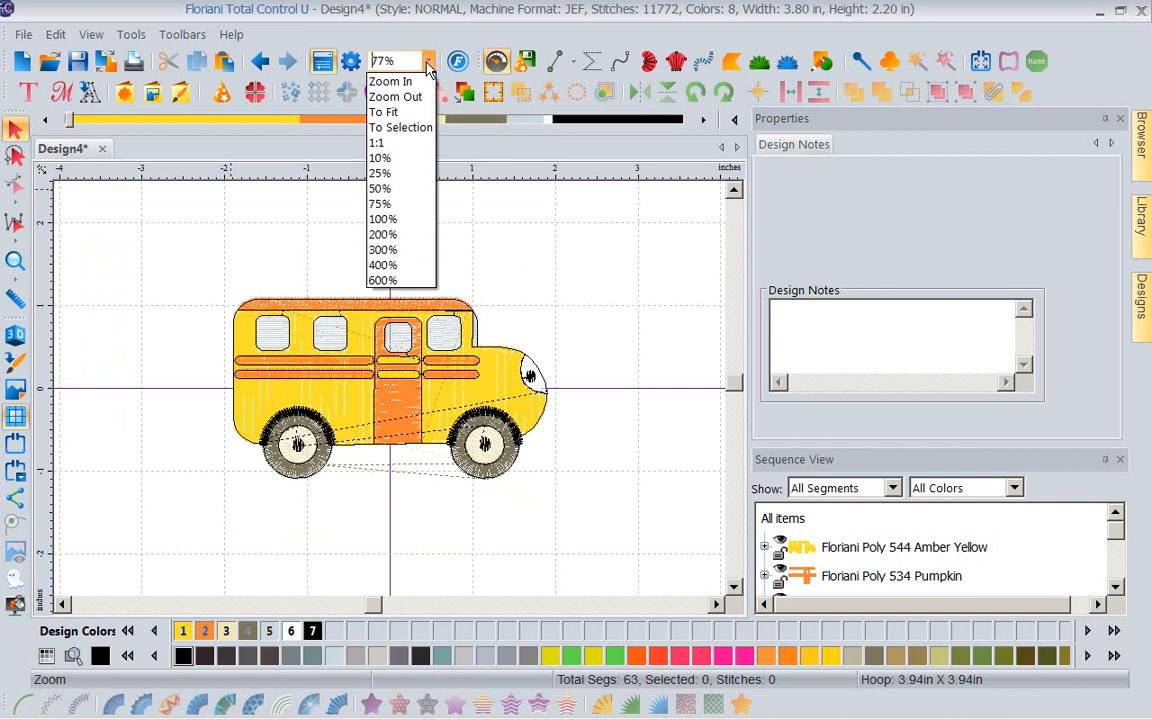
pyautogui.click(405, 104)
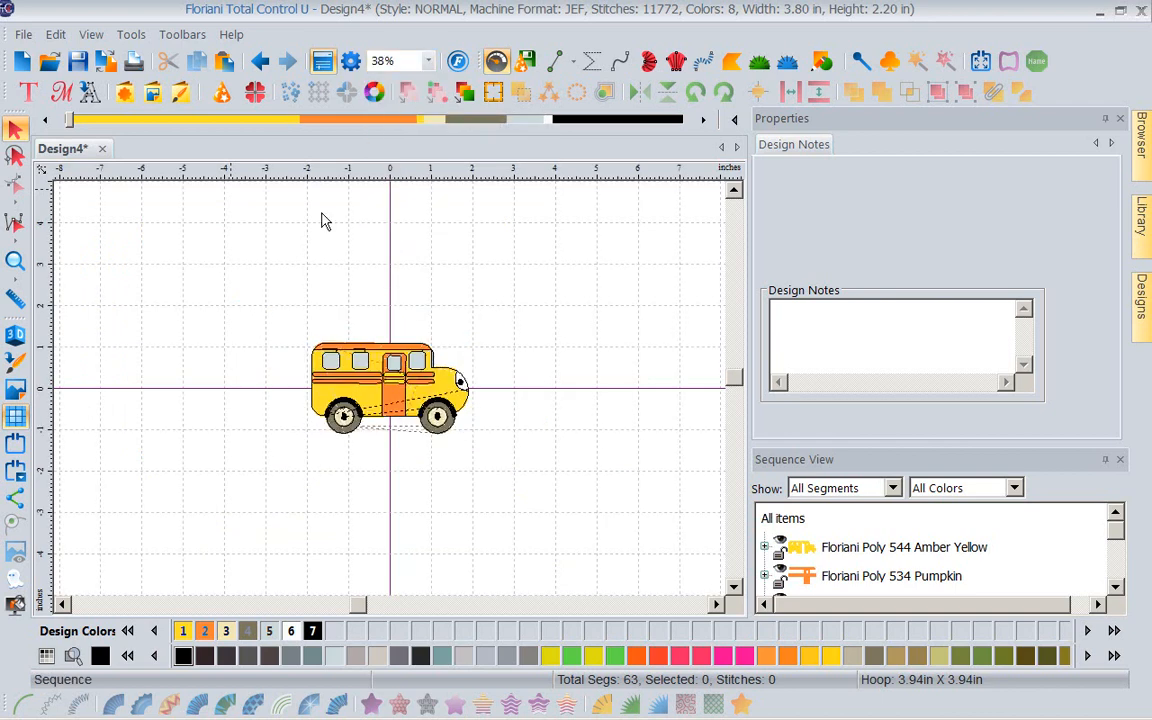
pyautogui.click(364, 359)
pyautogui.hotkey('ctrl', 'a')
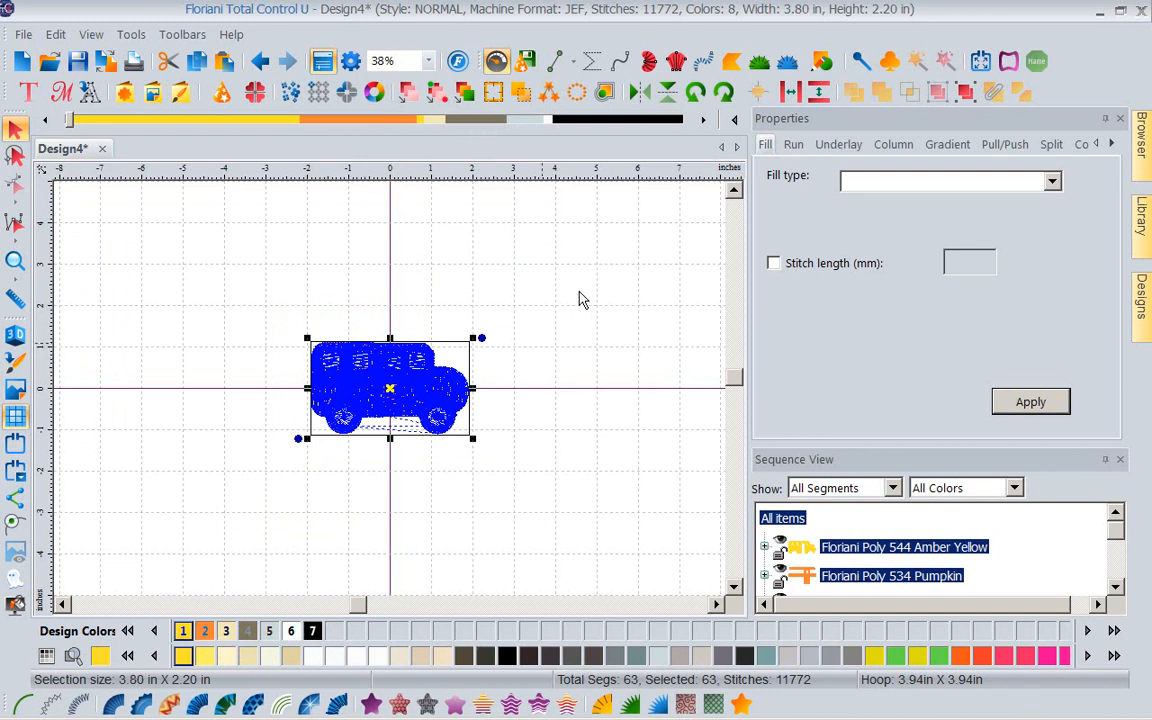
pyautogui.click(604, 96)
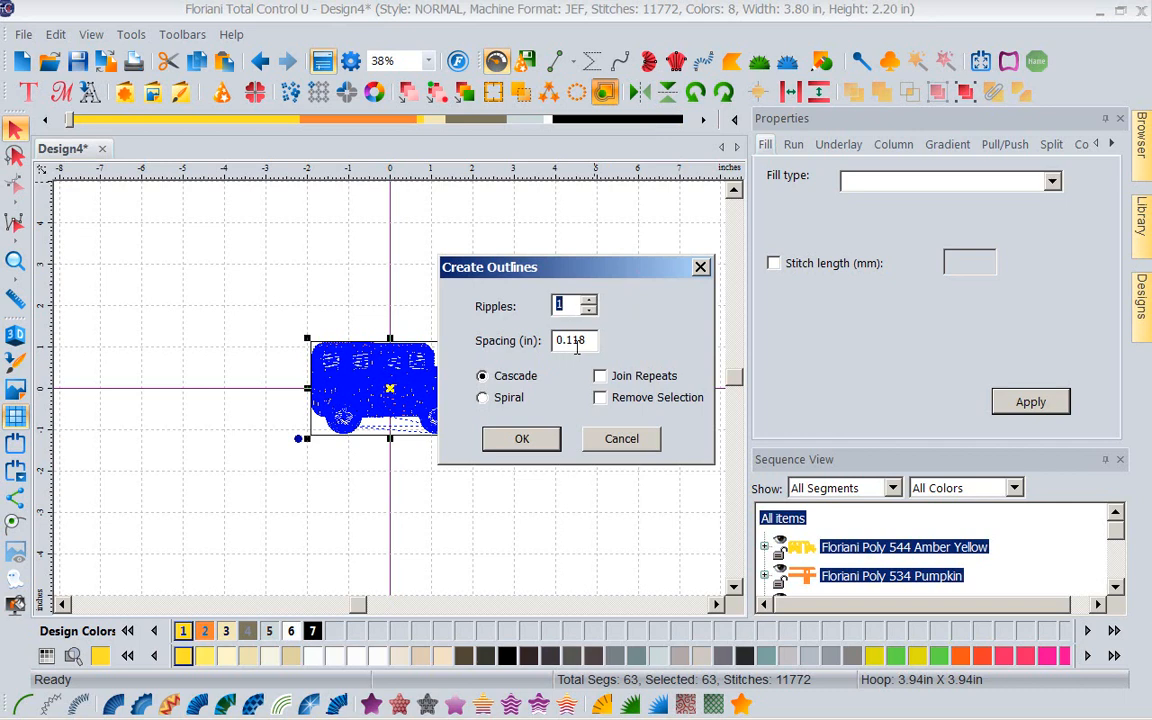
pyautogui.click(522, 440)
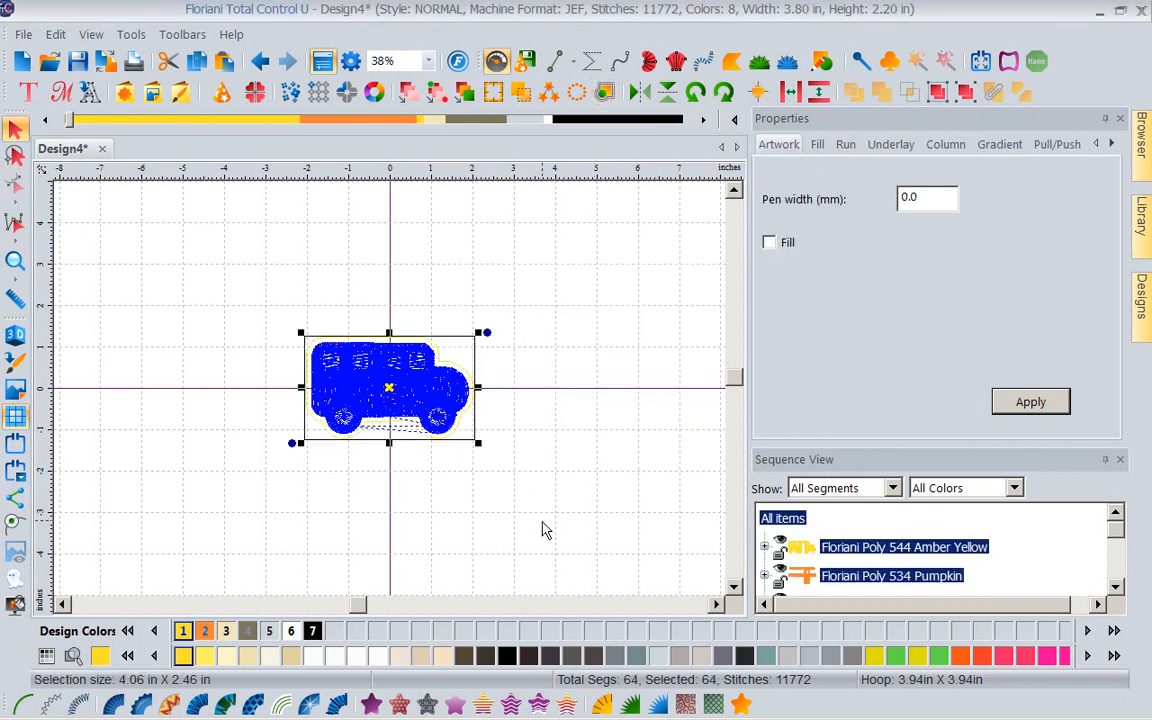
pyautogui.click(543, 530)
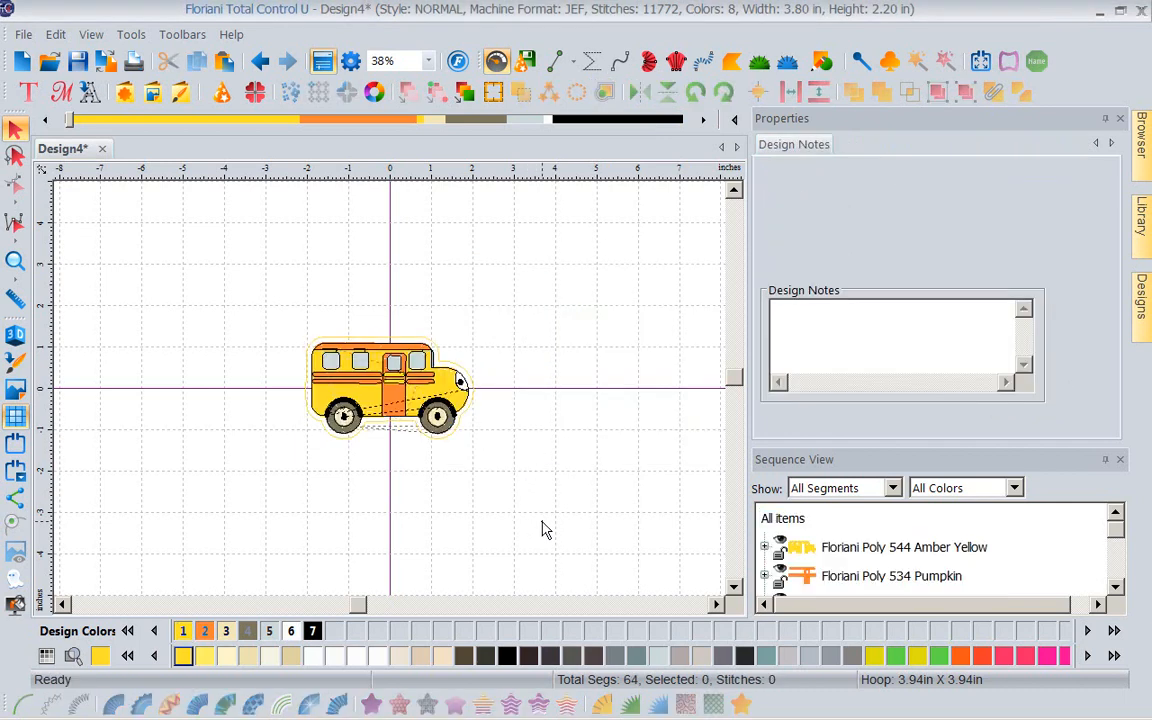
# Recolour the outline around the bus to Floriani Poly 900 Black and paste a copy of it in place
pyautogui.click(450, 442)
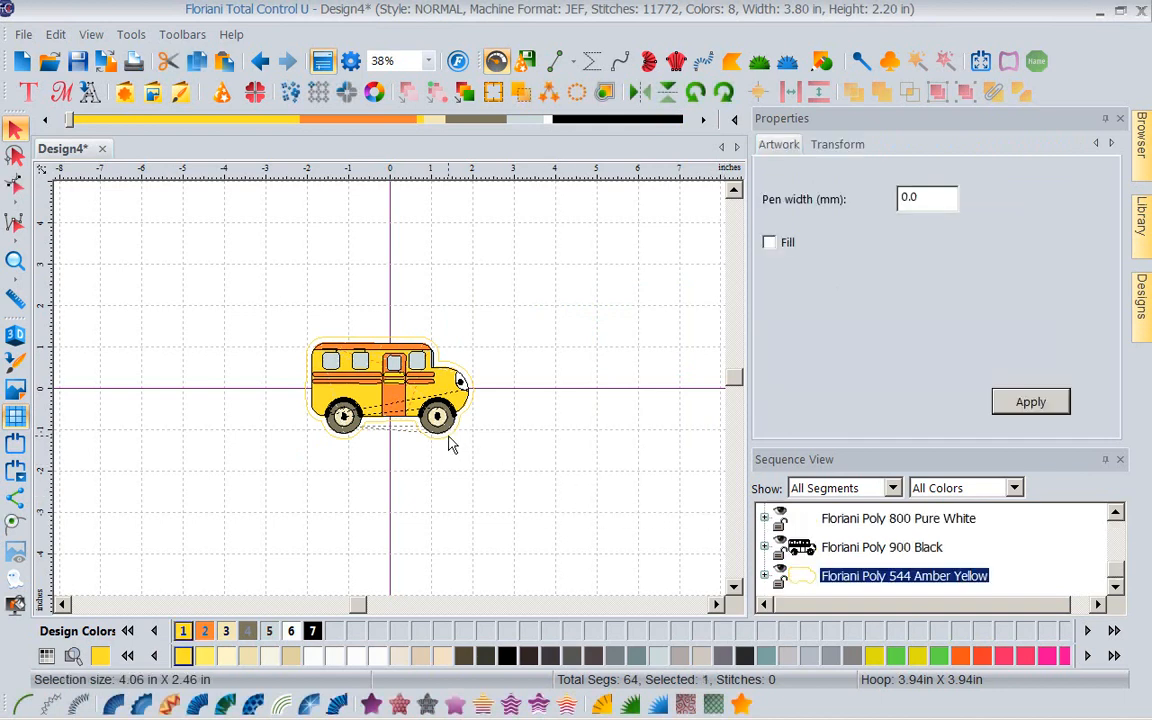
pyautogui.click(507, 656)
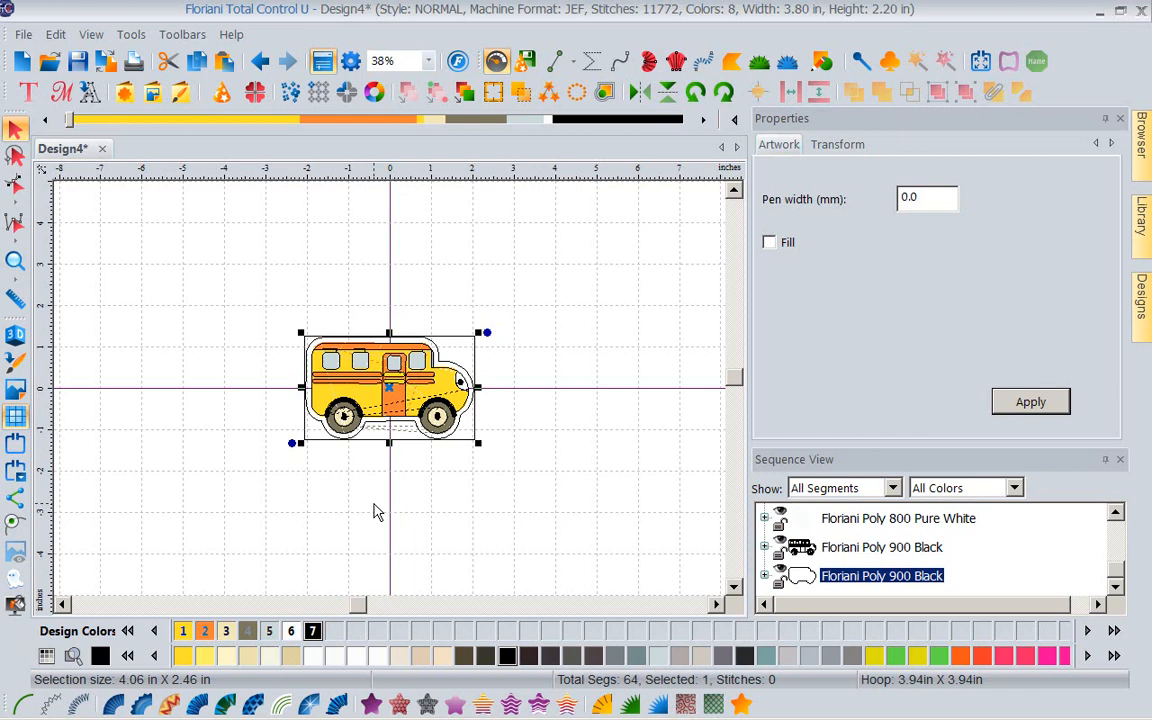
pyautogui.rightClick(392, 390)
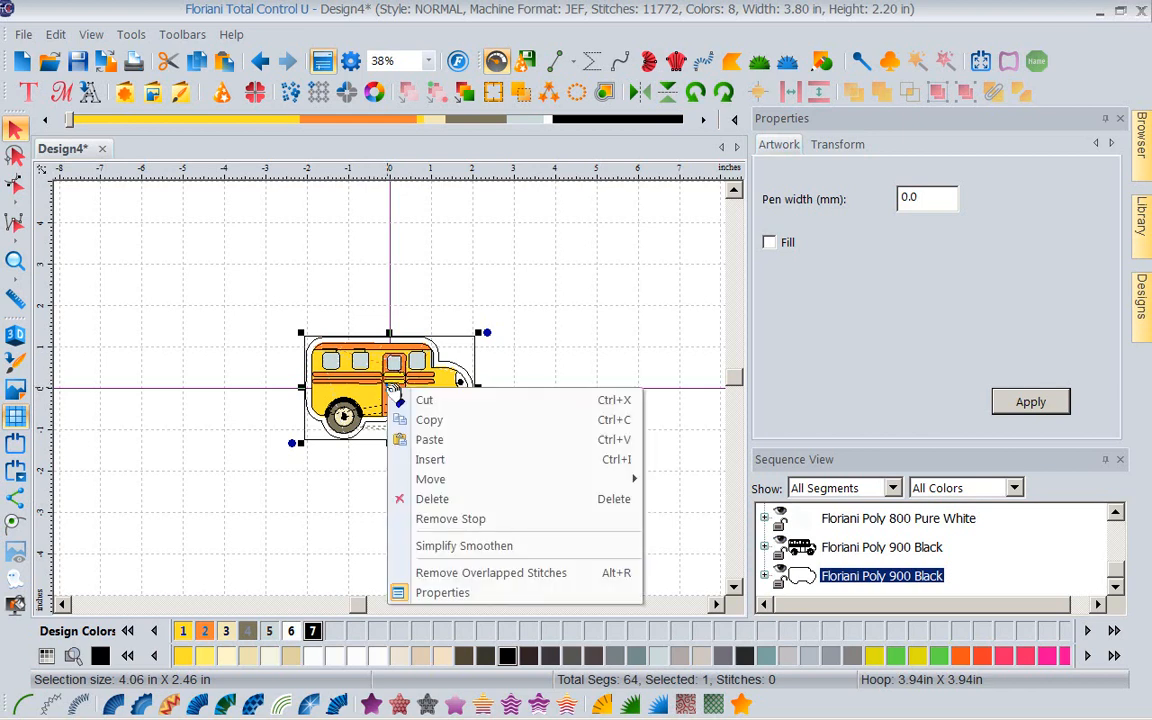
pyautogui.click(410, 420)
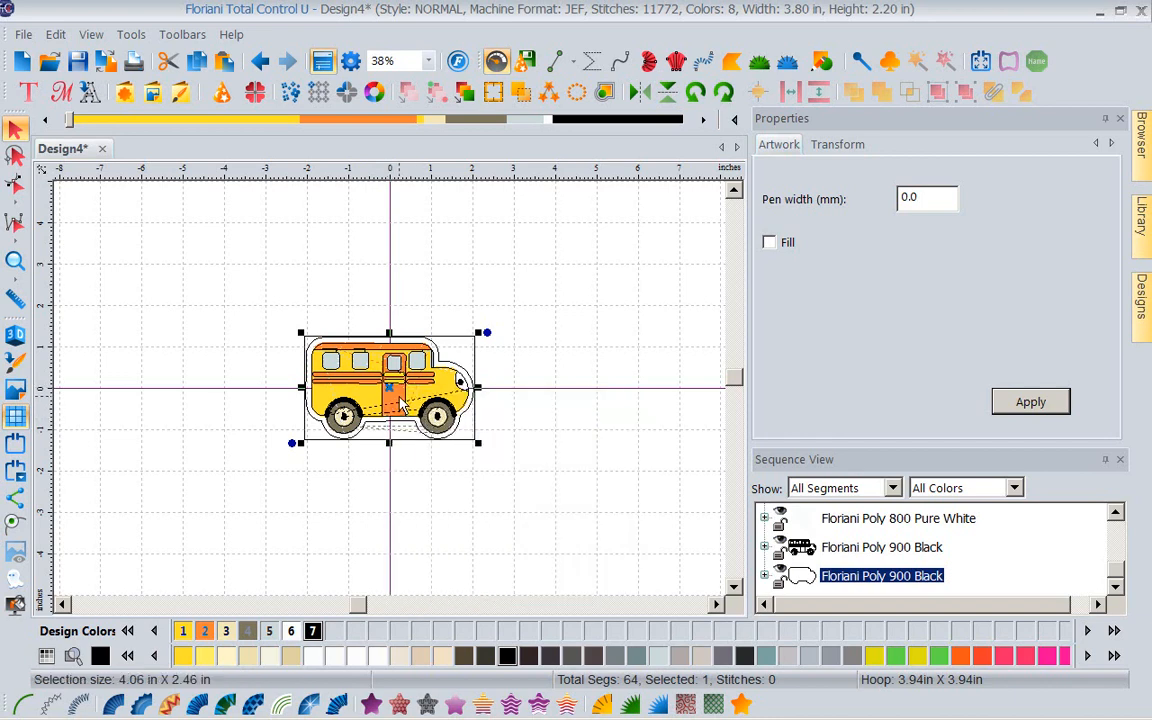
pyautogui.rightClick(390, 387)
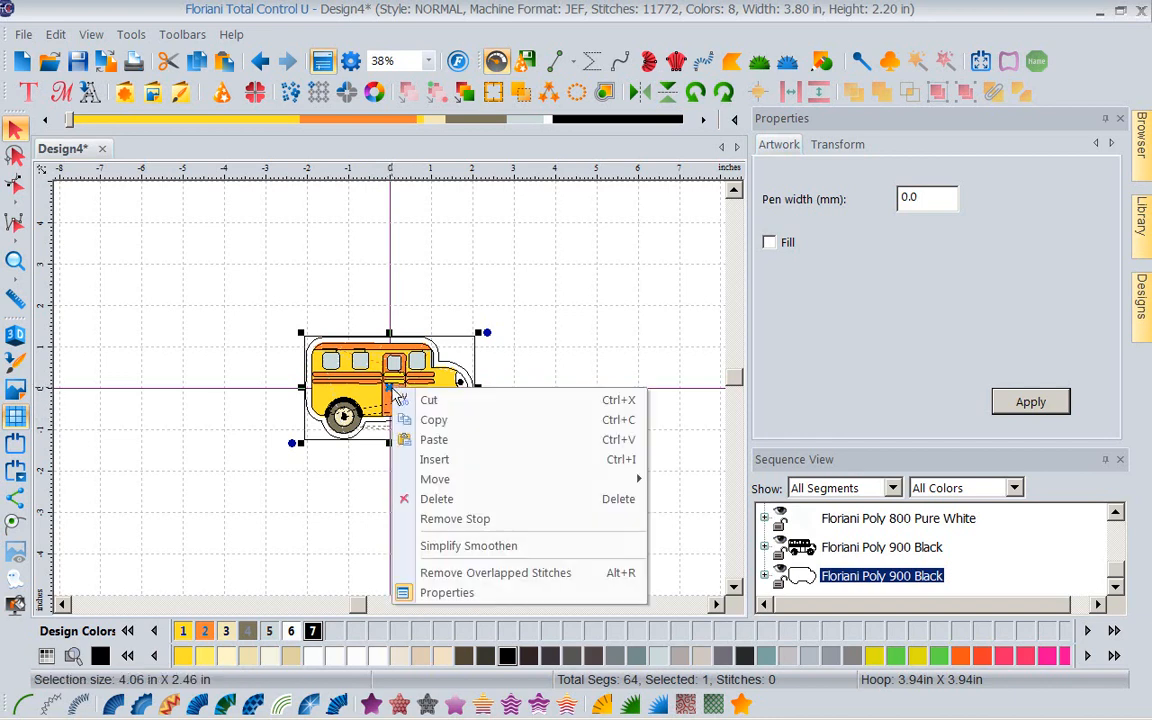
pyautogui.click(432, 441)
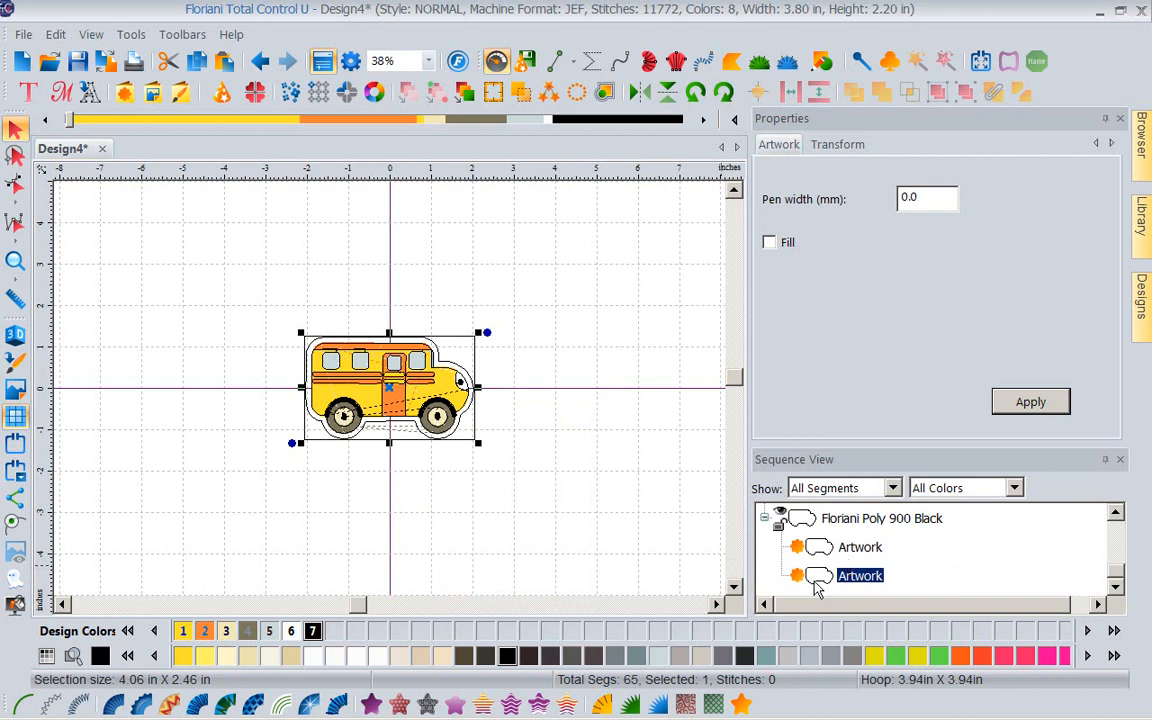
# Resize the copied outline to 8 in wide, keeping its aspect ratio
pyautogui.click(838, 147)
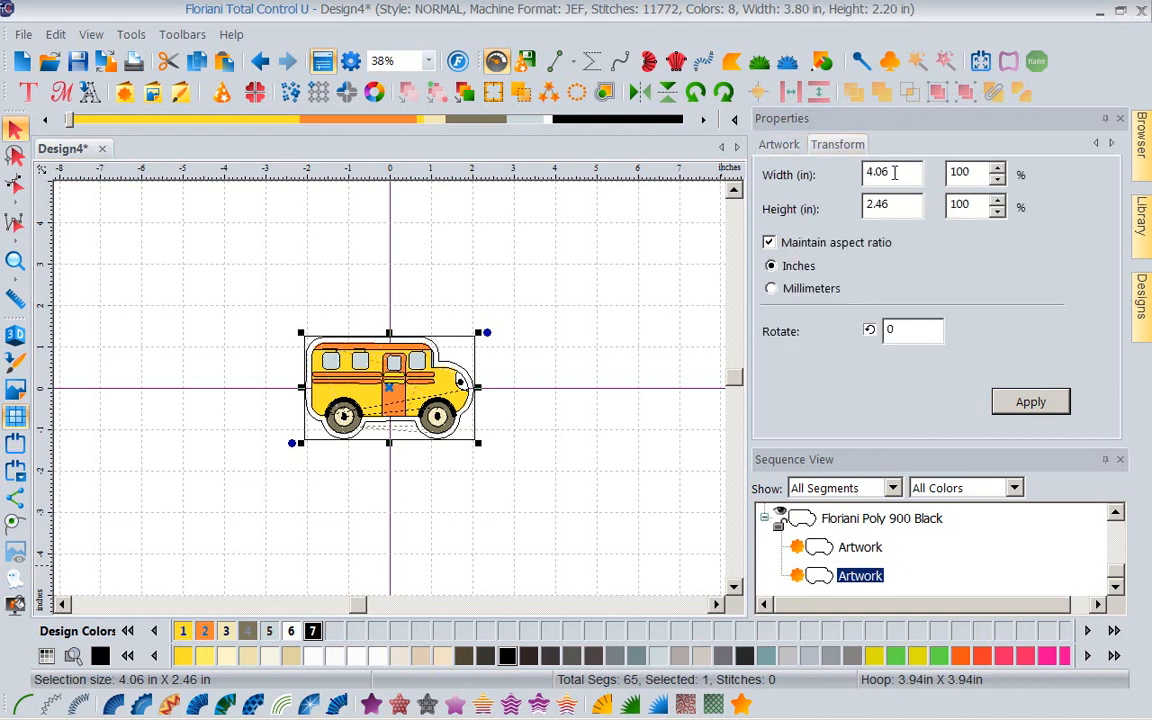
pyautogui.moveTo(895, 172); pyautogui.dragTo(802, 173)
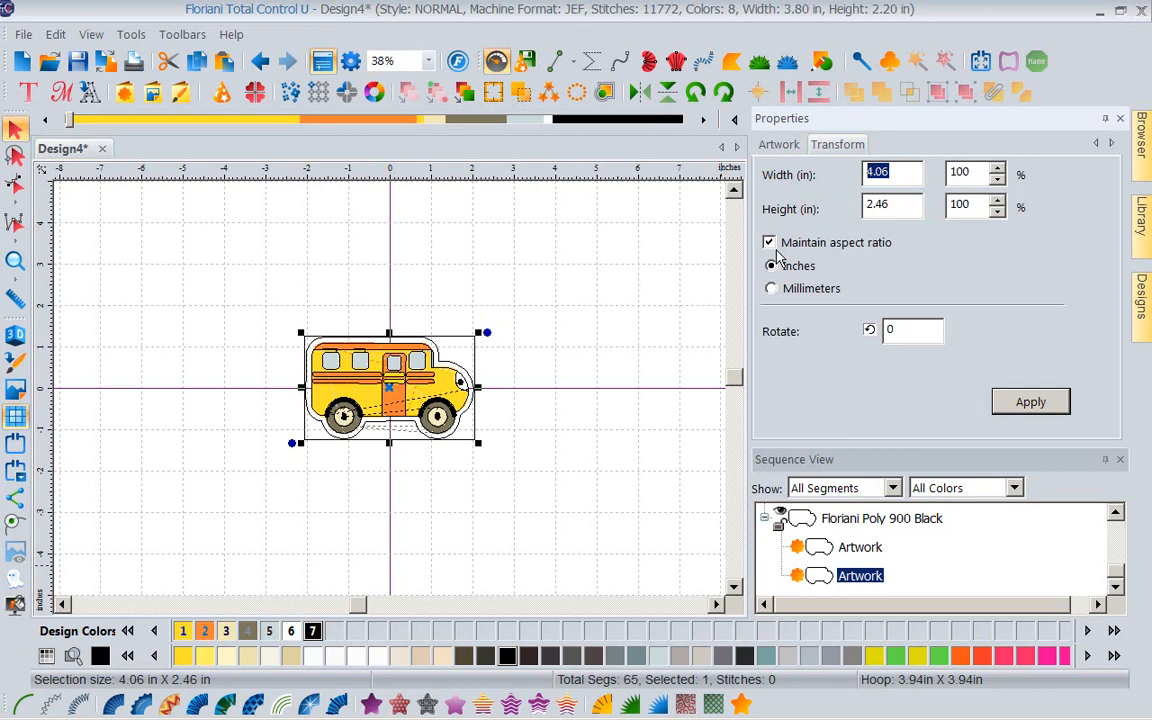
pyautogui.write('8')
pyautogui.click(1031, 402)
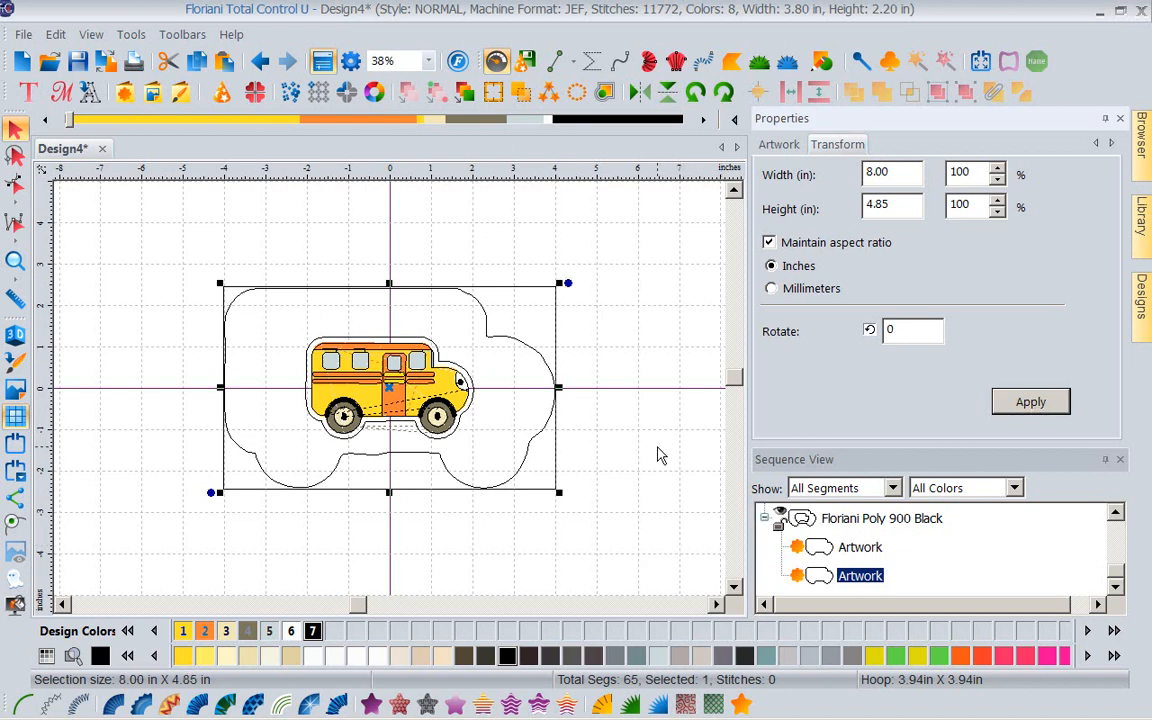
pyautogui.click(658, 455)
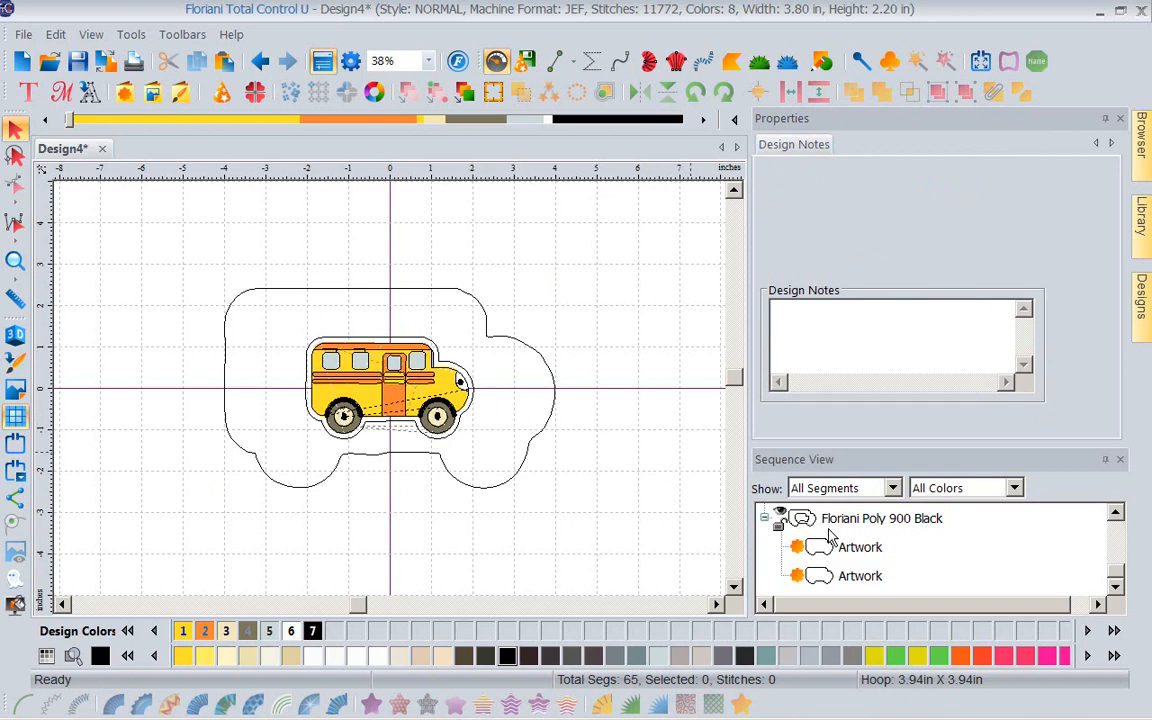
# Move the bus and its small outline together about 0.2 in up and to the left inside the large outline
pyautogui.click(857, 548)
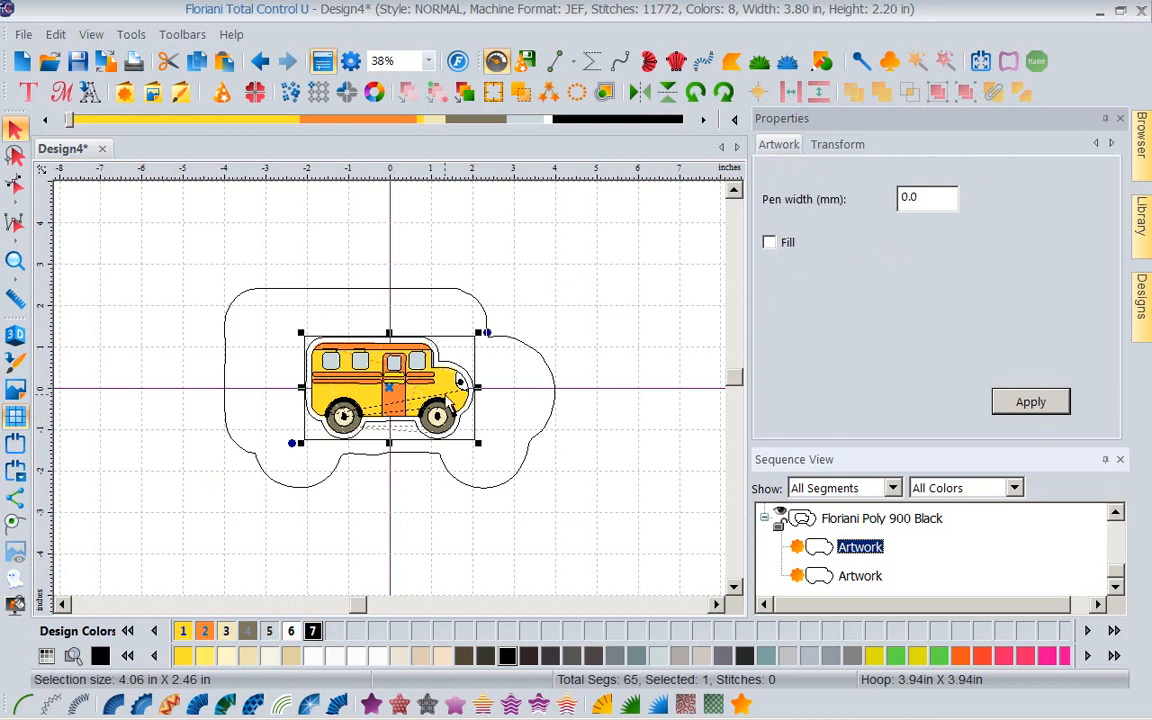
pyautogui.click(368, 390)
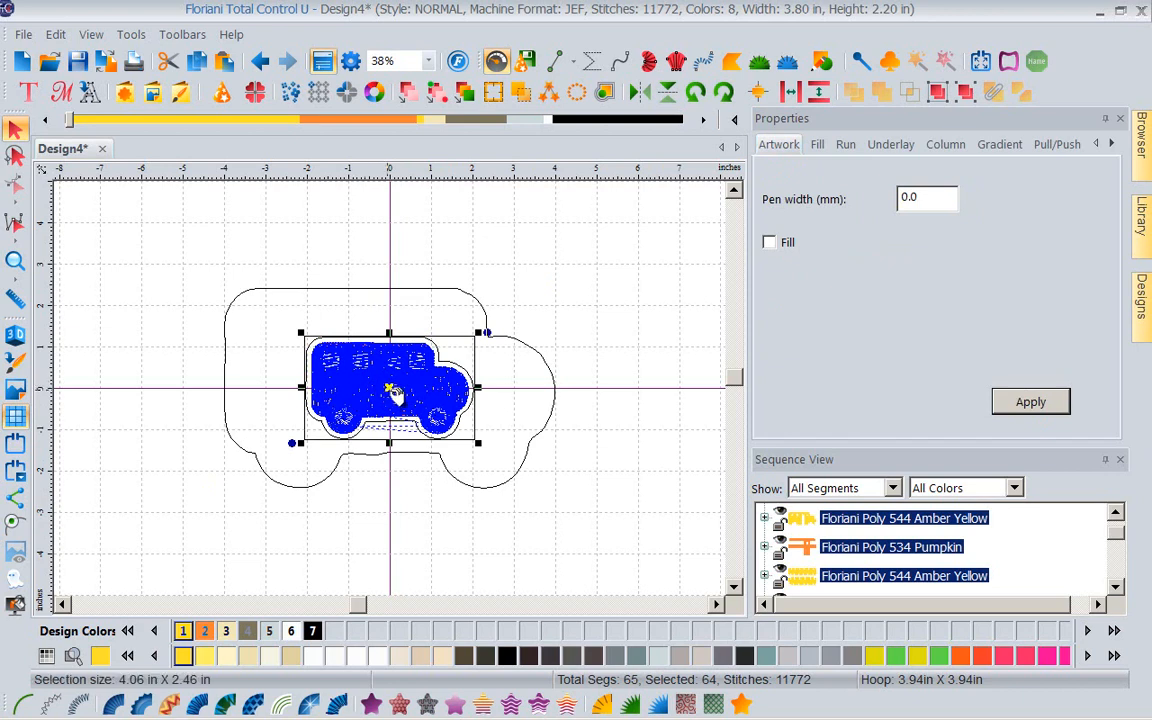
pyautogui.moveTo(395, 392); pyautogui.dragTo(381, 382)
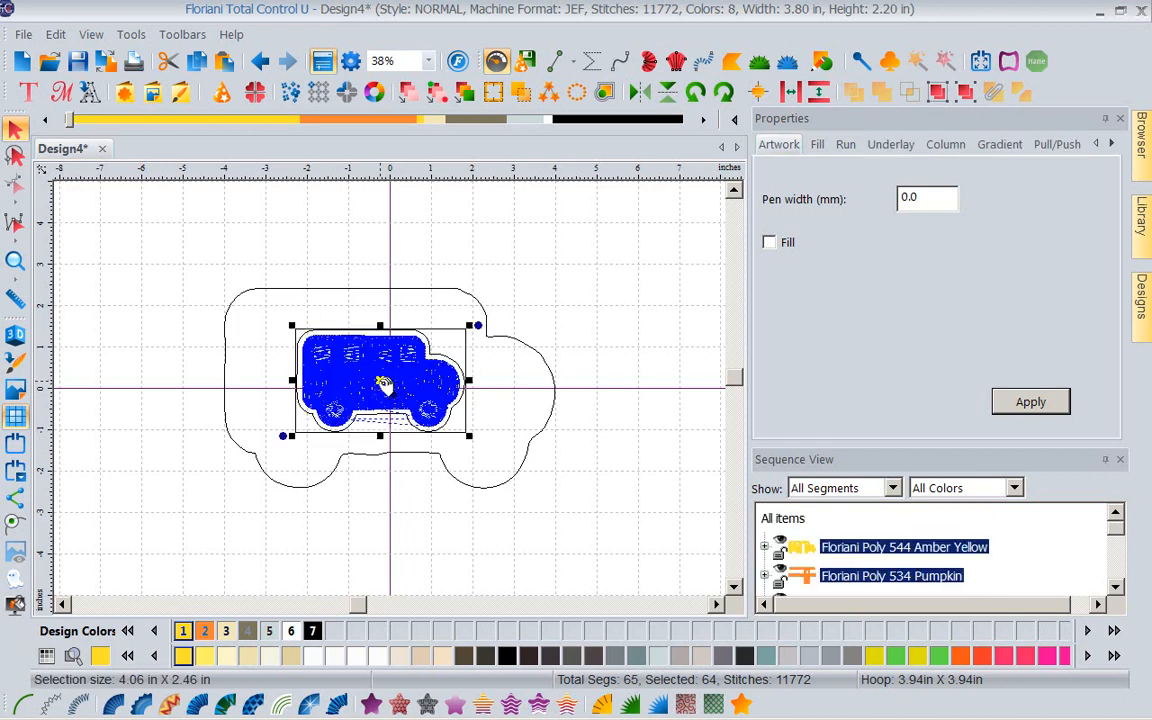
pyautogui.click(629, 501)
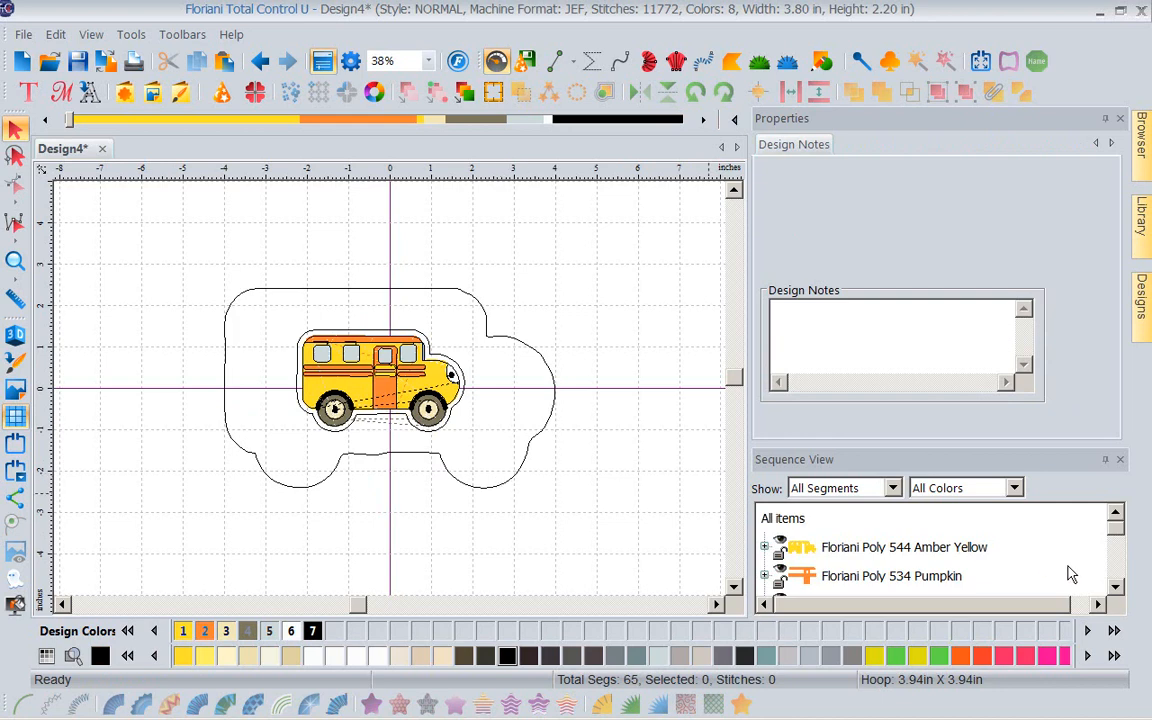
# Combine the small and large black outline artworks into a single object
pyautogui.moveTo(1114, 528); pyautogui.dragTo(1114, 583)
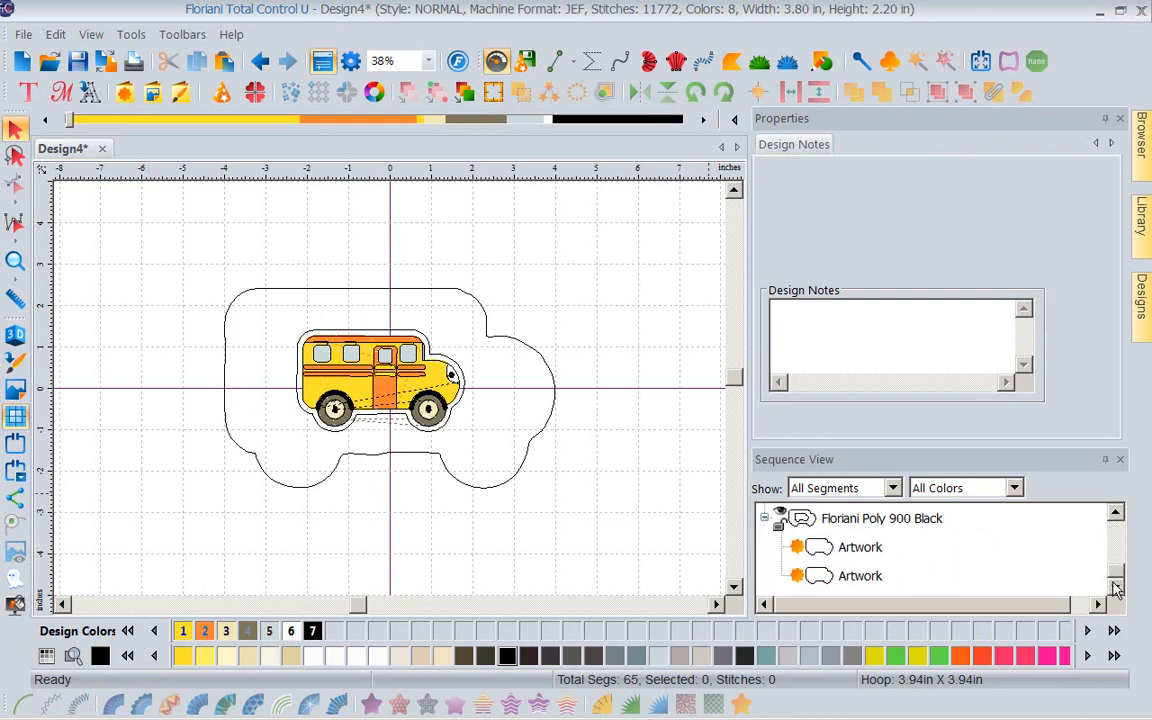
pyautogui.click(858, 519)
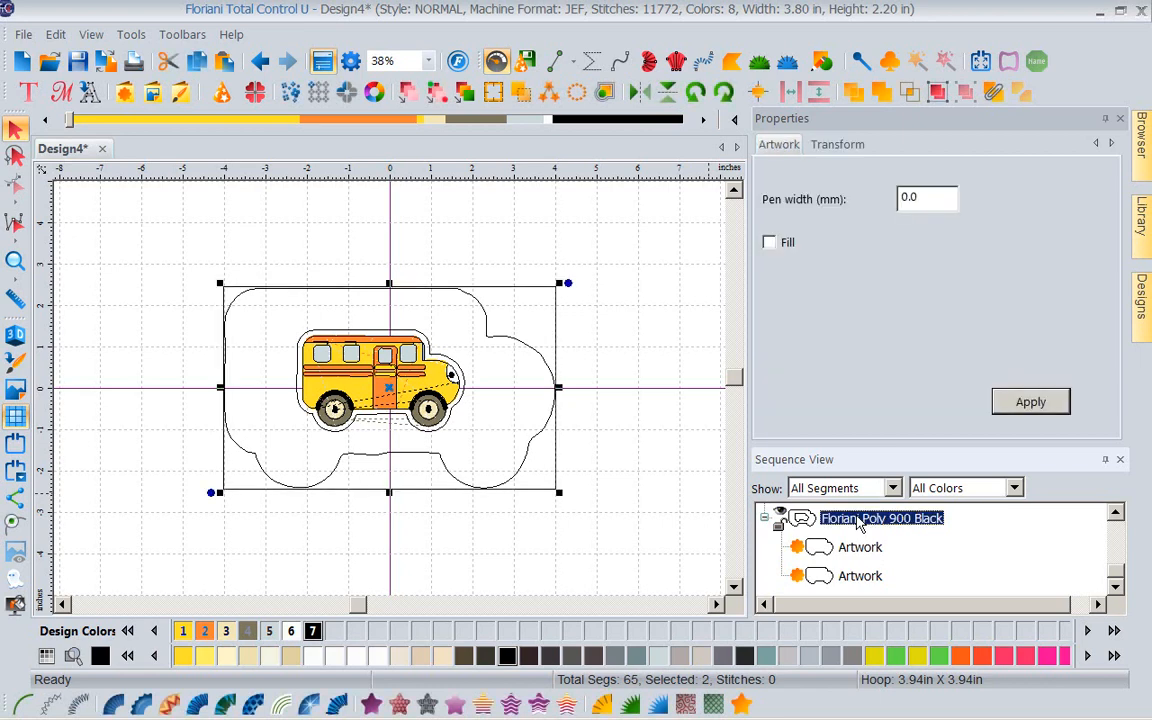
pyautogui.click(993, 95)
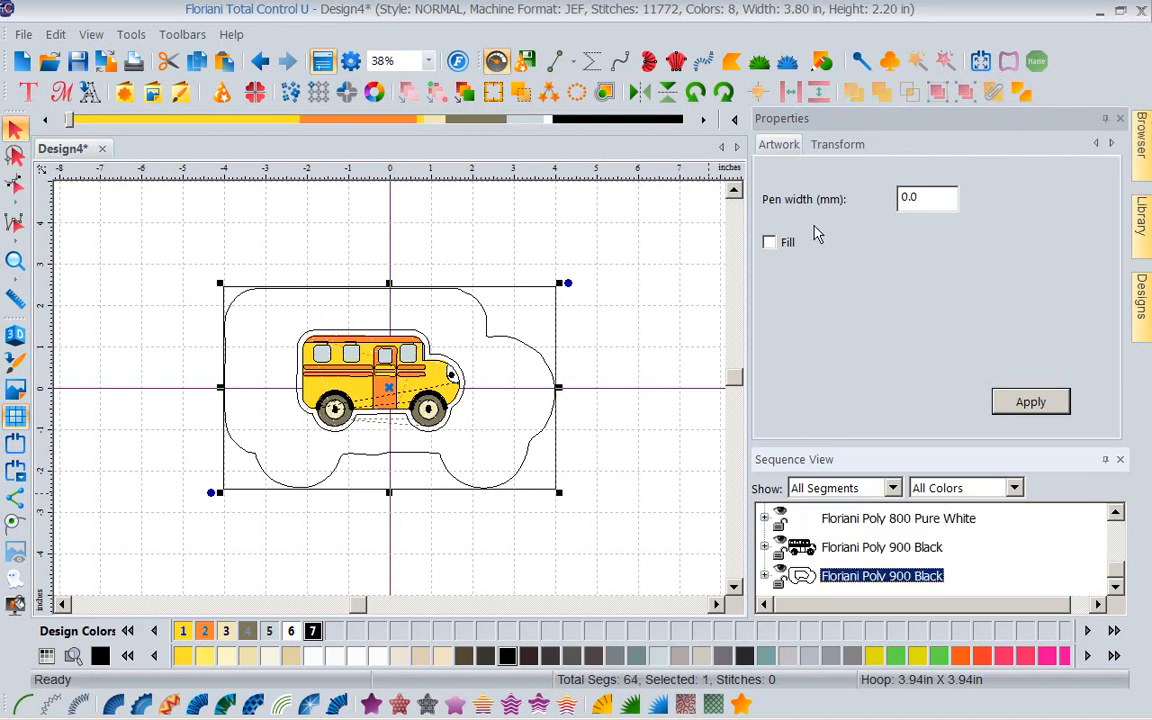
# Turn on Fill for the combined outline artwork and recolour it to Floriani Poly 534 Pumpkin
pyautogui.click(769, 244)
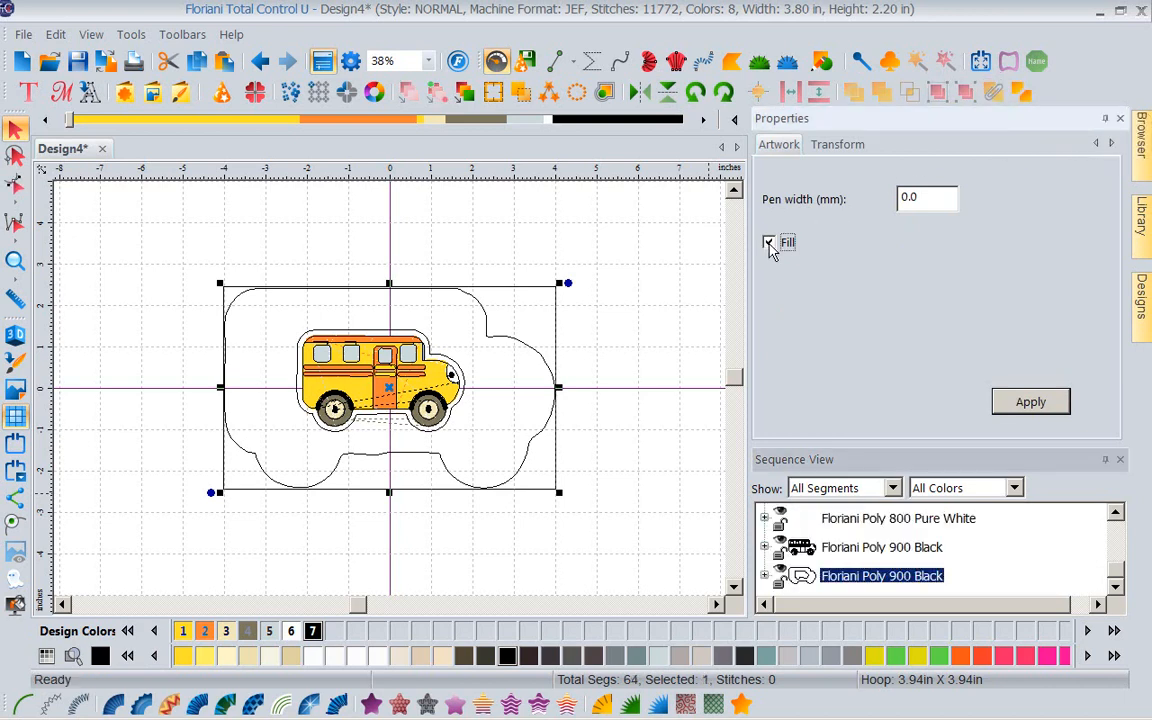
pyautogui.click(1025, 404)
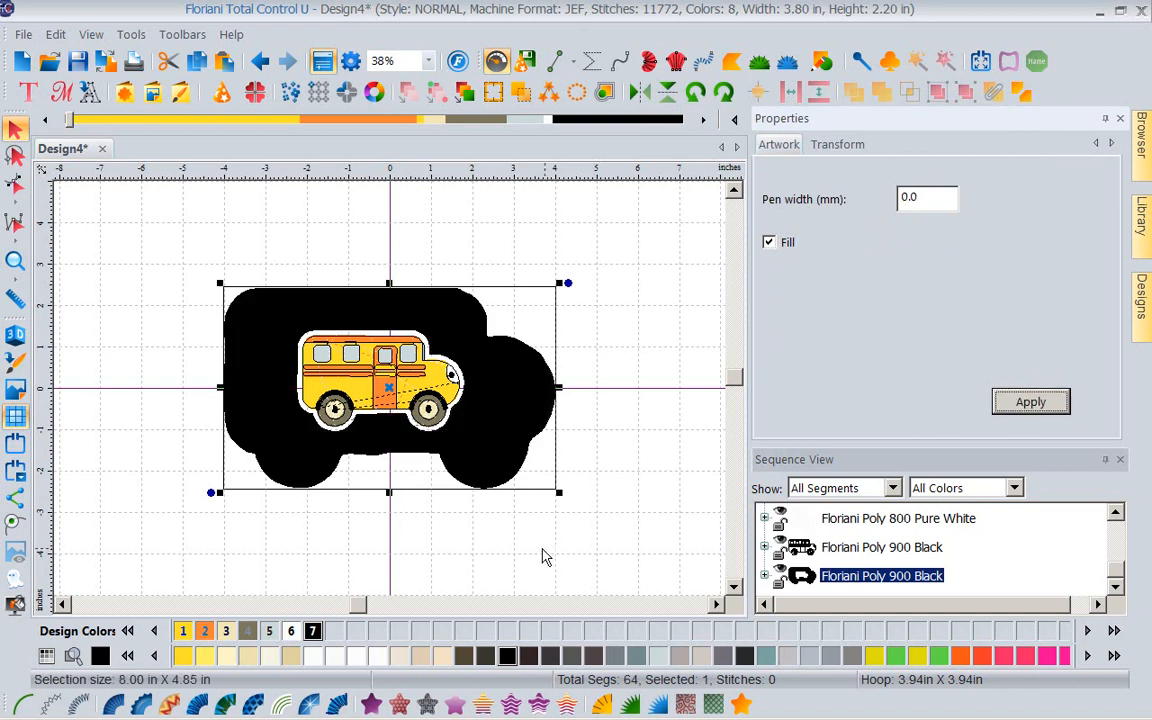
pyautogui.click(204, 631)
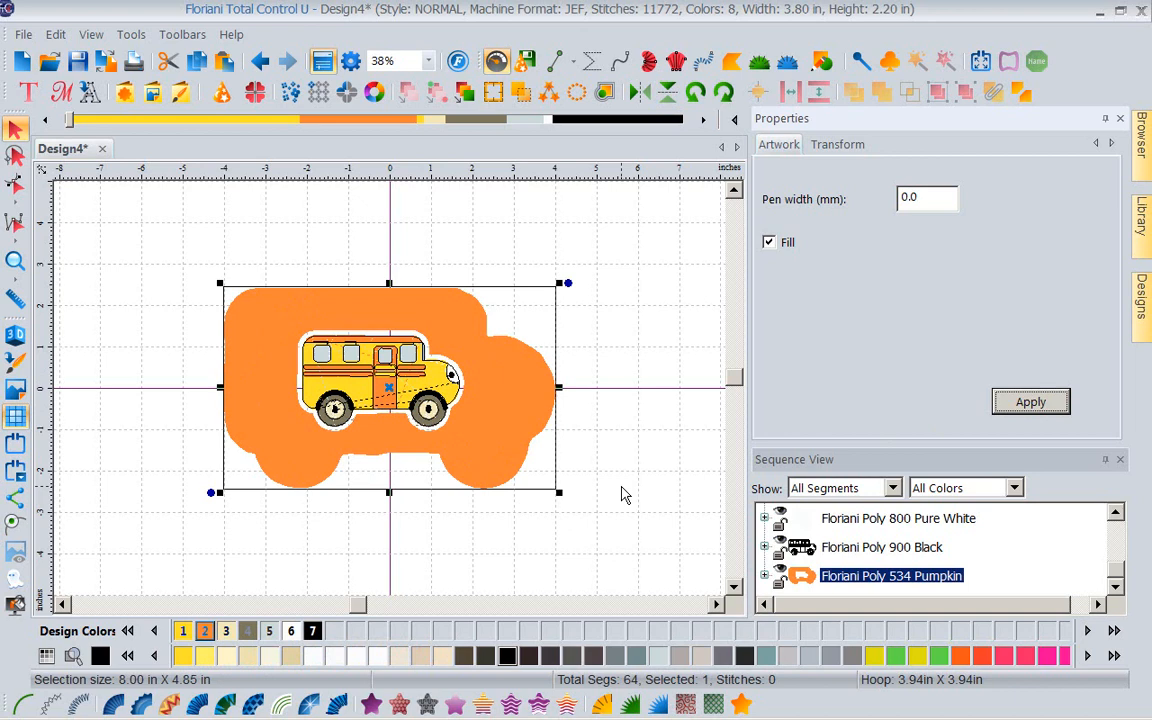
# Convert the pumpkin background shape to an Auto Stipple fill and paste a duplicate of it in the same place
pyautogui.click(686, 705)
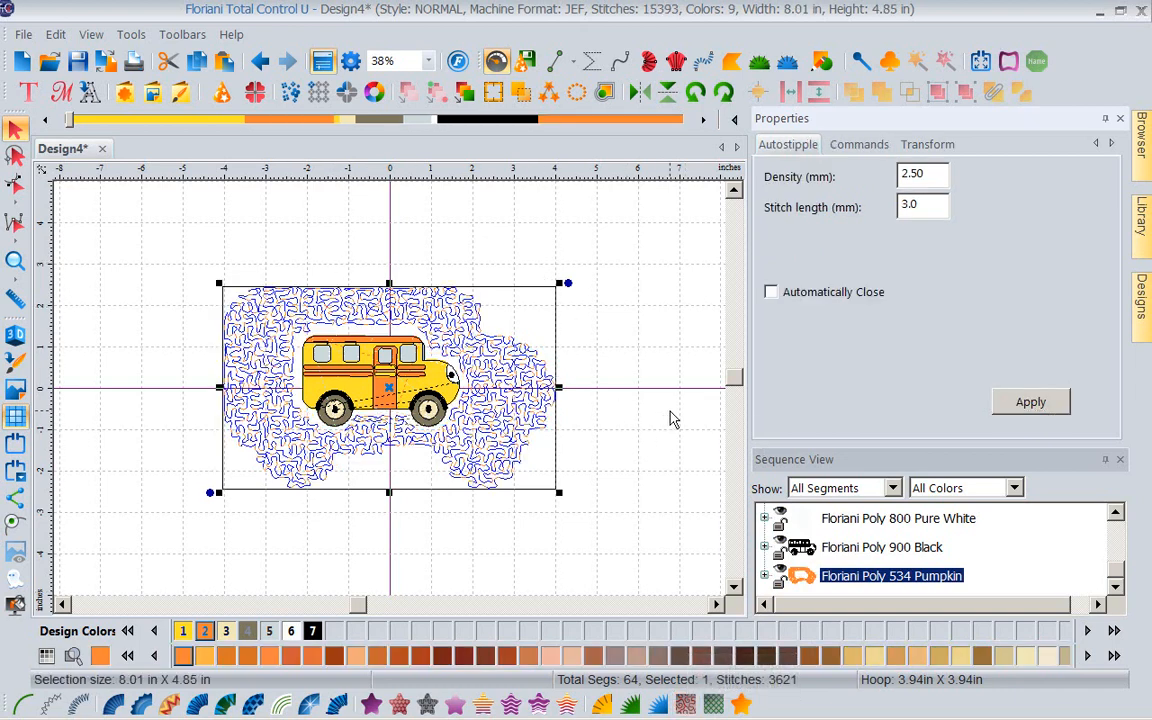
pyautogui.rightClick(488, 370)
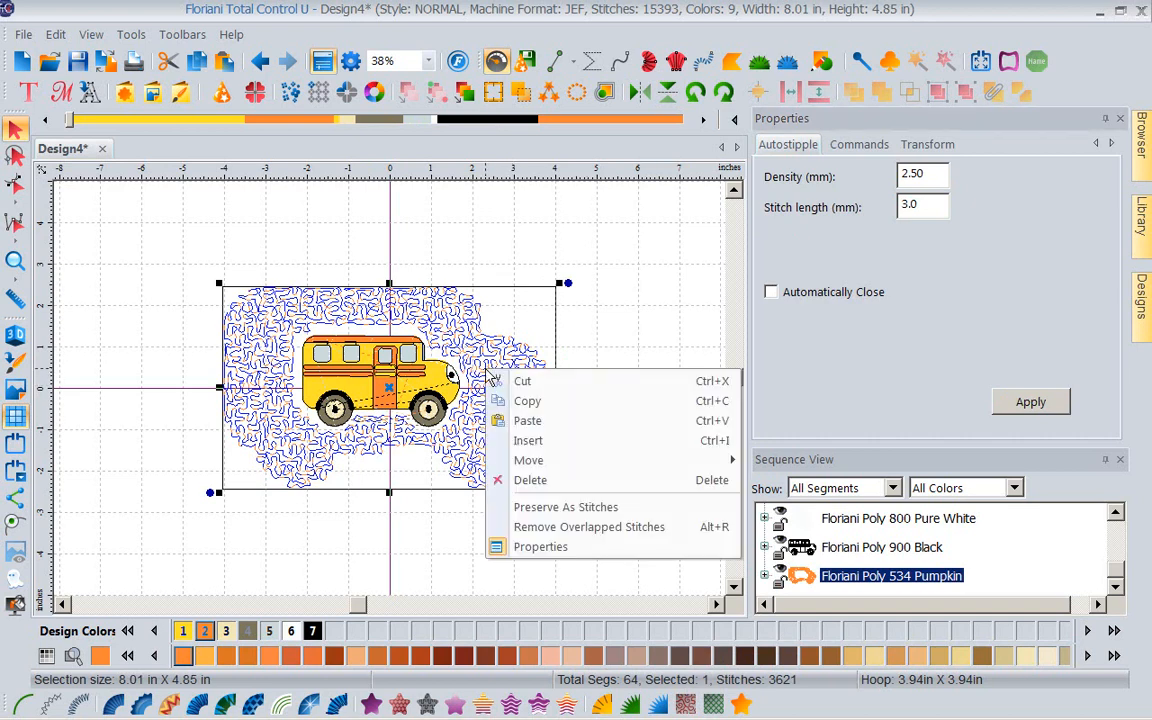
pyautogui.click(513, 405)
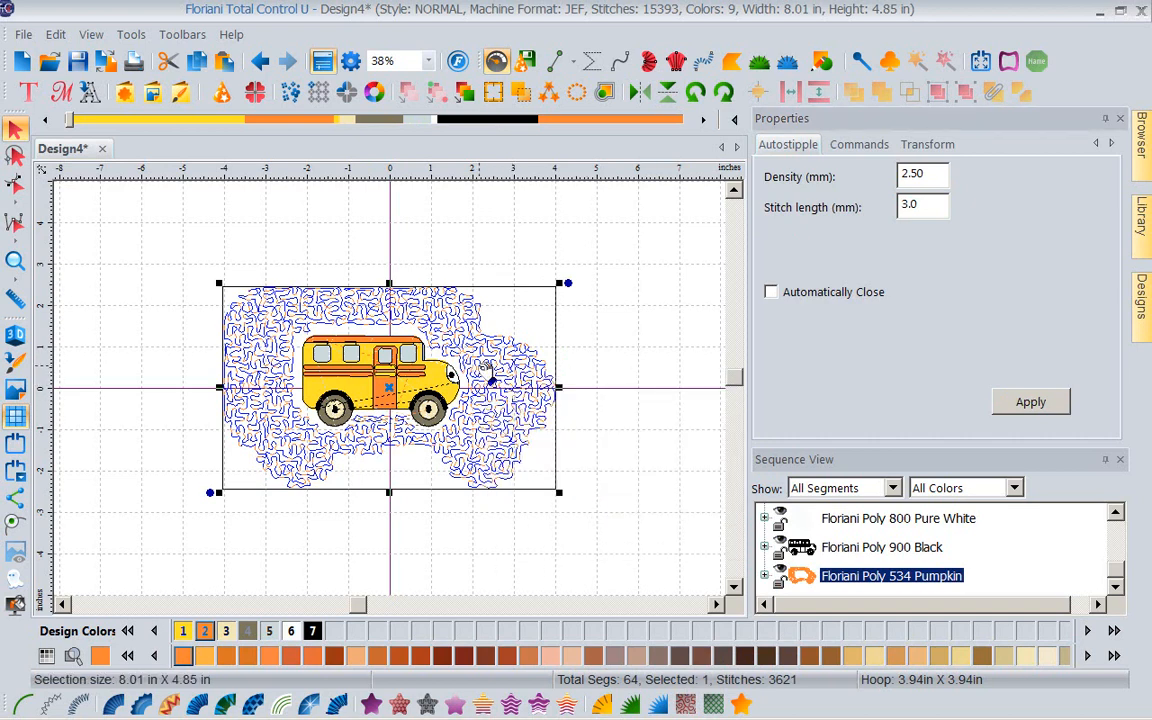
pyautogui.rightClick(484, 366)
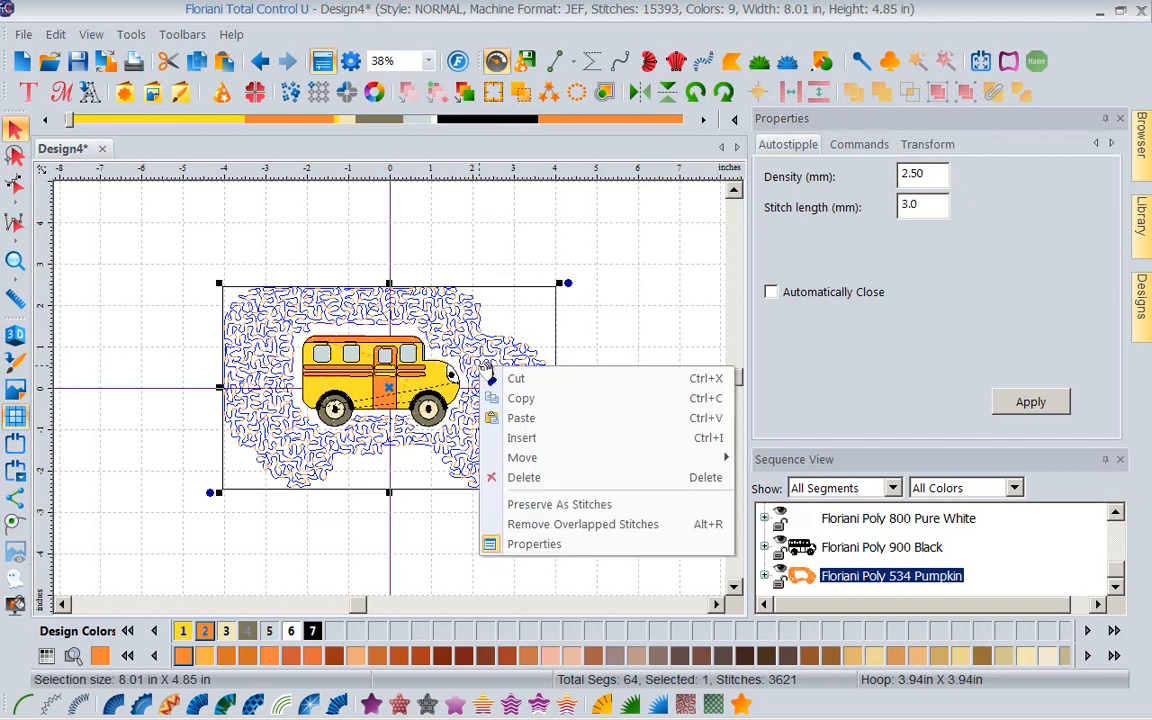
pyautogui.click(522, 418)
pyautogui.rightClick(828, 541)
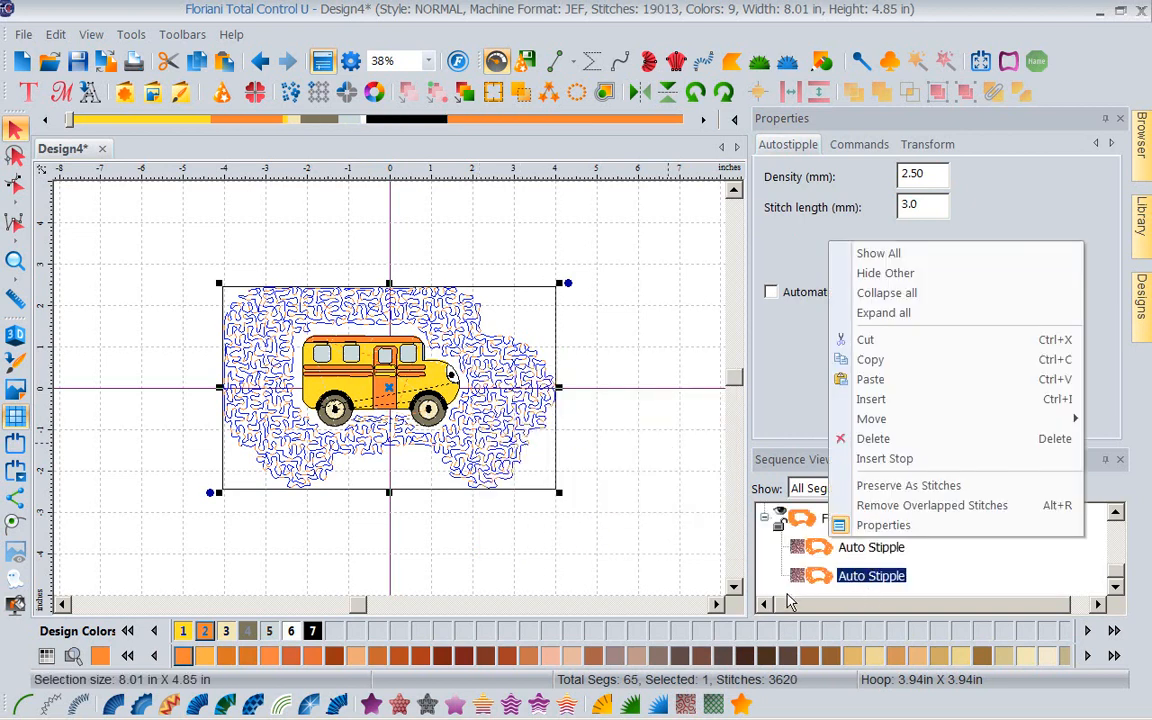
pyautogui.click(414, 526)
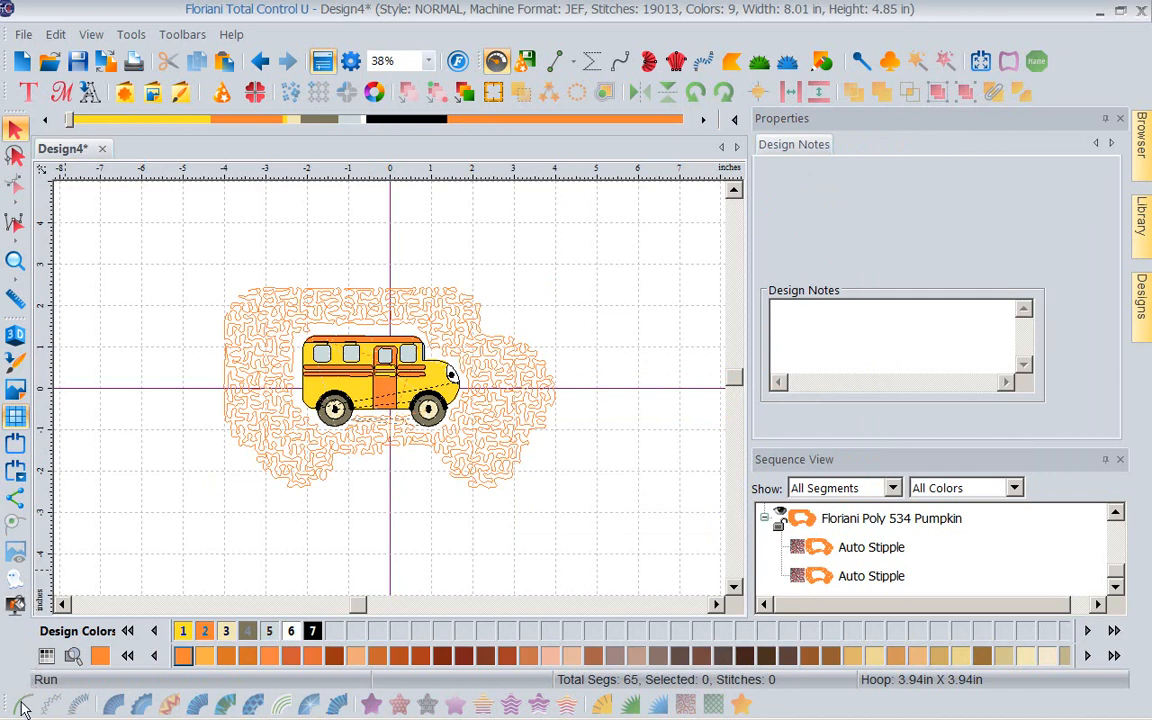
# Convert the duplicate Auto Stipple object to a Run stitch that outlines the background shape
pyautogui.click(864, 576)
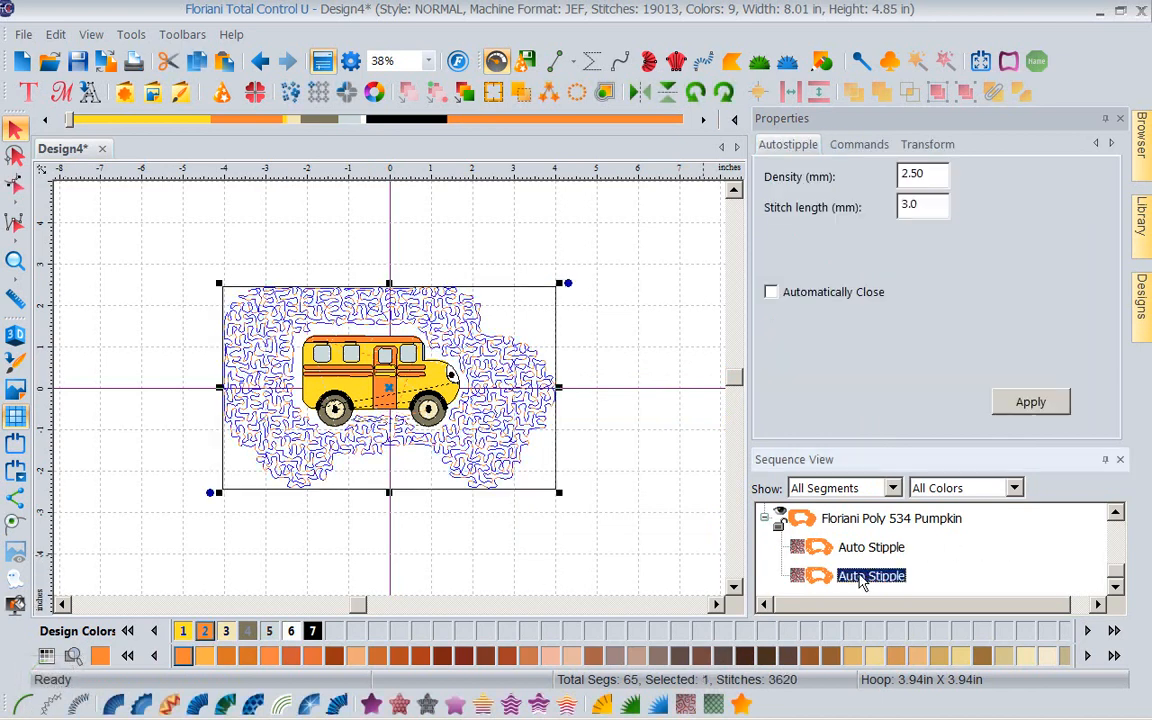
pyautogui.click(22, 705)
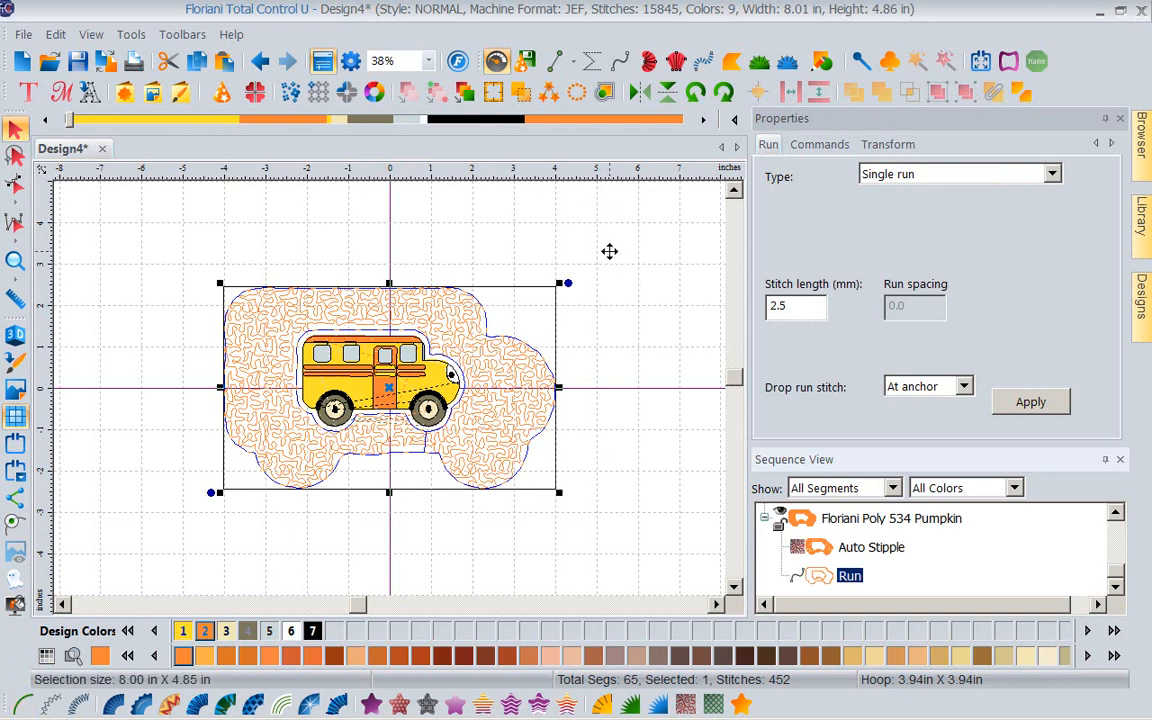
pyautogui.click(612, 254)
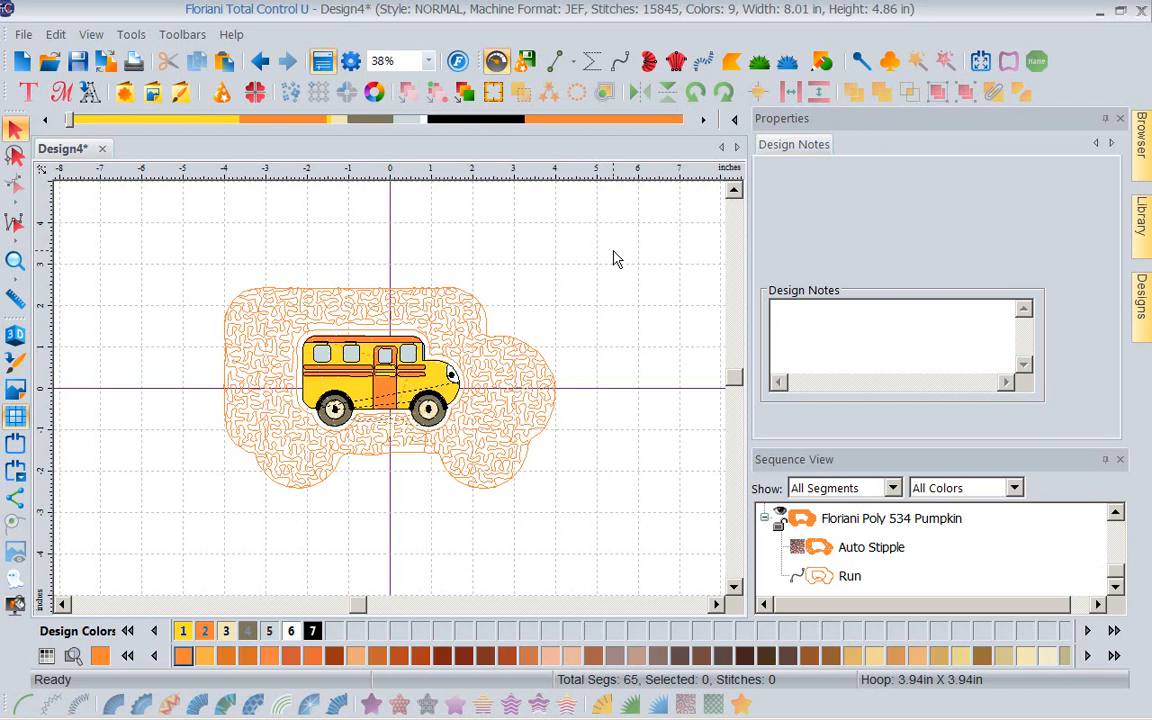
# Recolour the run-stitch outline around the stippled background to Floriani Poly 900 Black
pyautogui.click(492, 494)
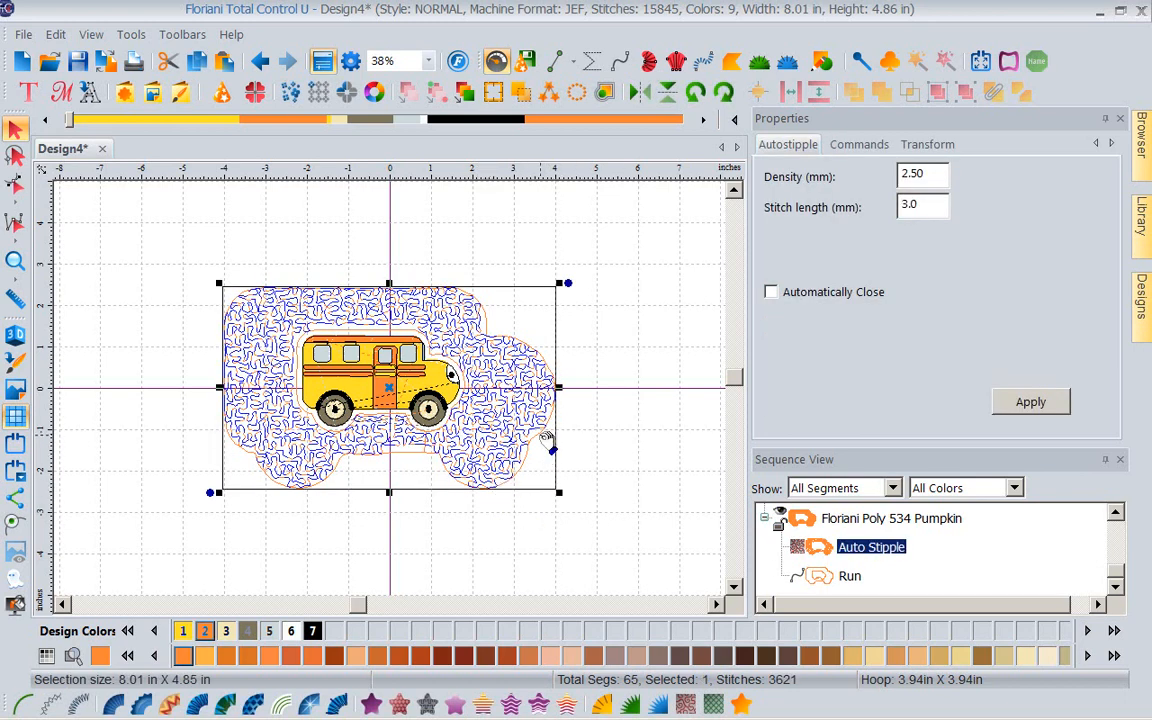
pyautogui.click(582, 474)
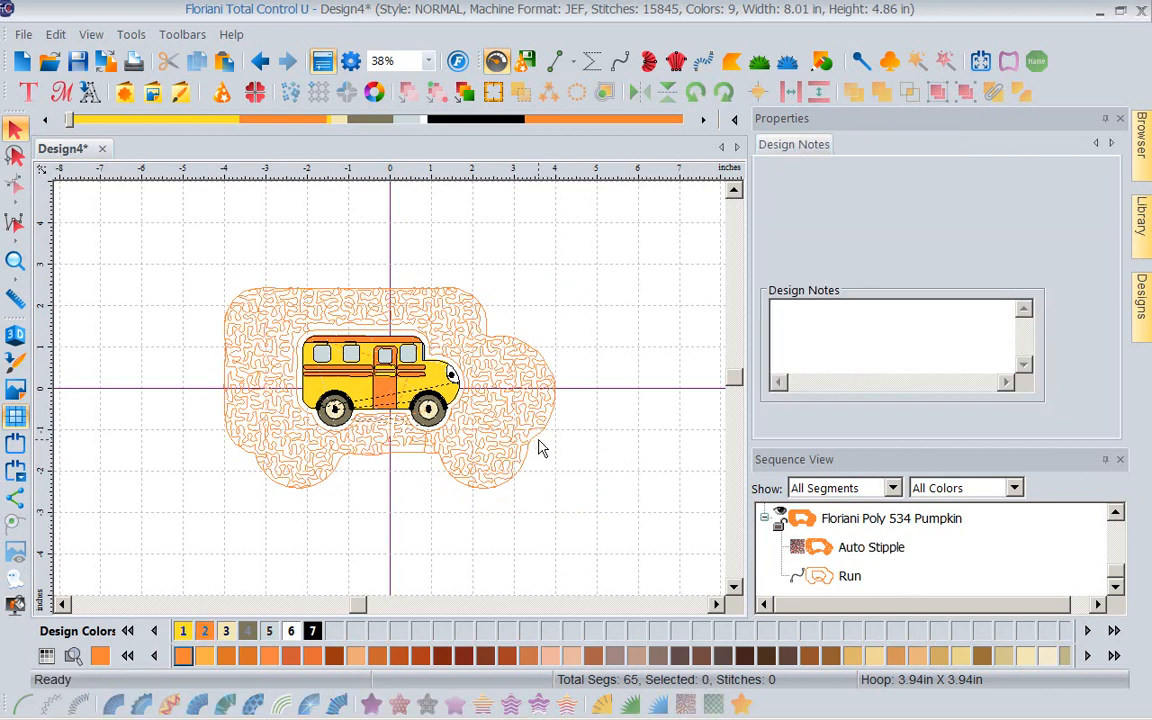
pyautogui.click(483, 392)
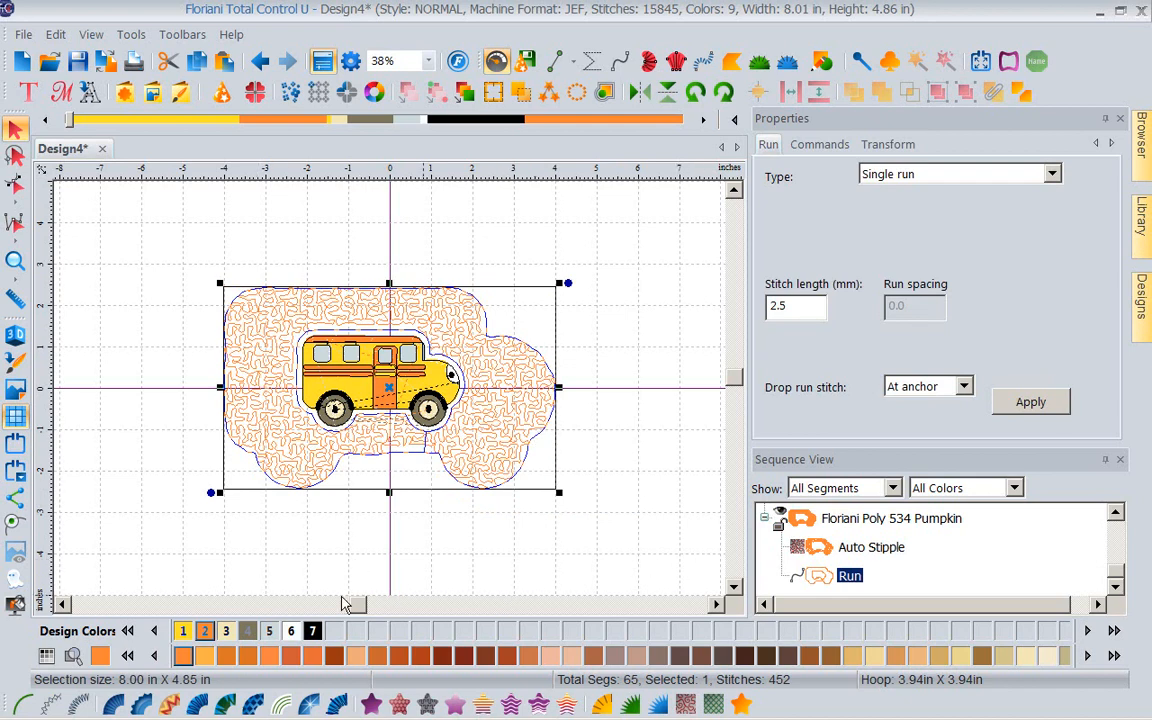
pyautogui.click(315, 632)
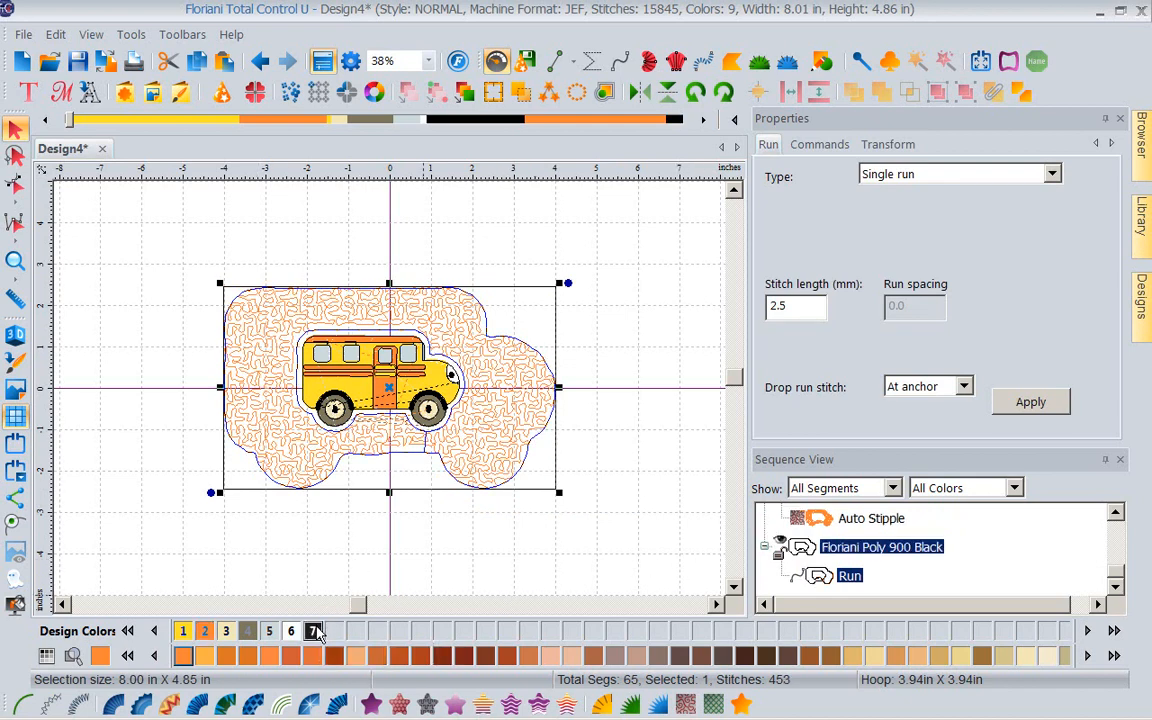
pyautogui.click(640, 555)
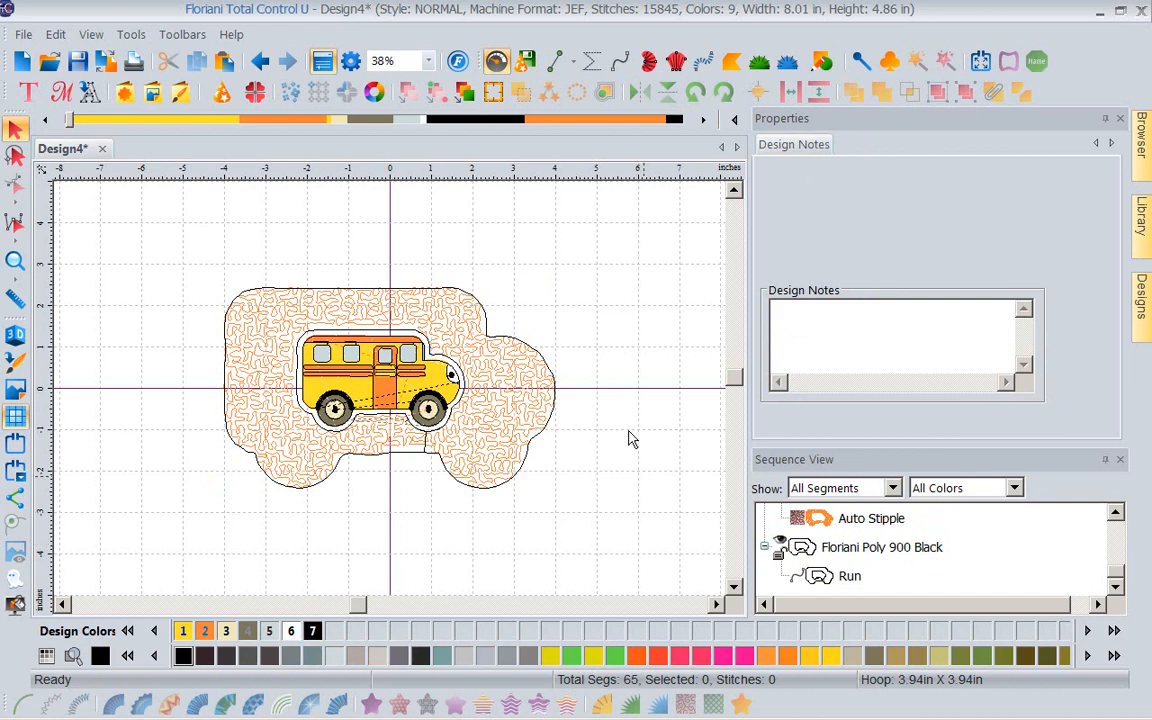
# Convert the stippled background to a wave fill with a gradient colour blend of 534 Pumpkin and 900 Black
pyautogui.click(531, 408)
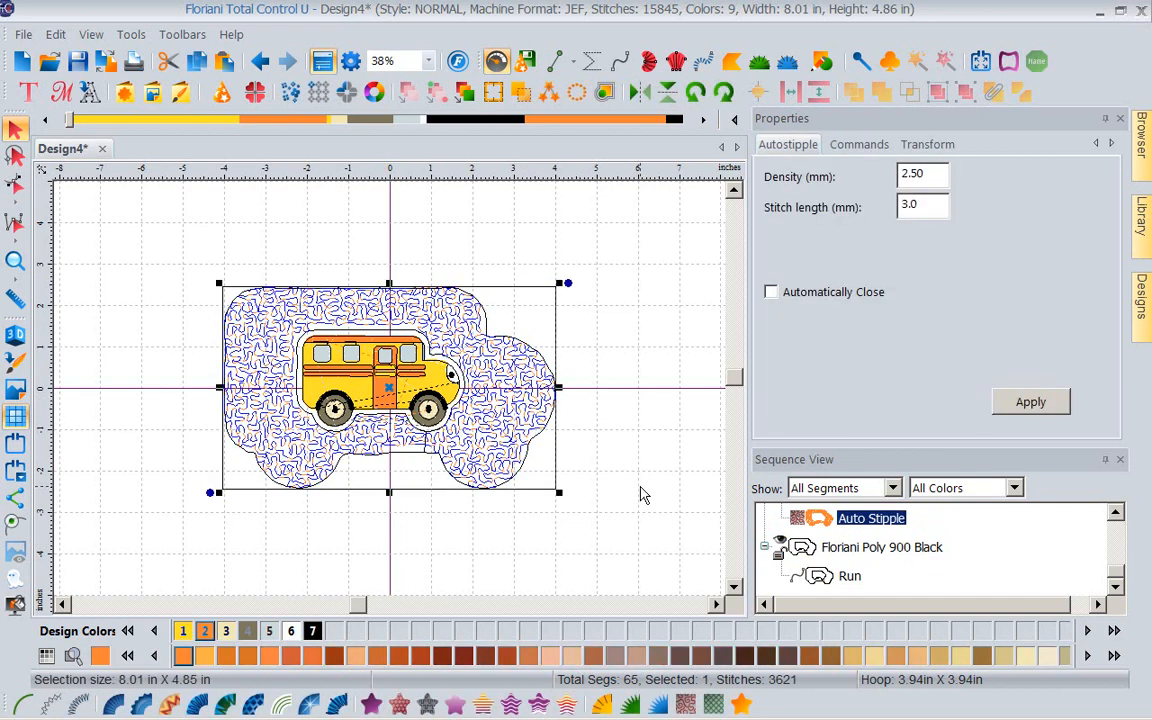
pyautogui.click(567, 705)
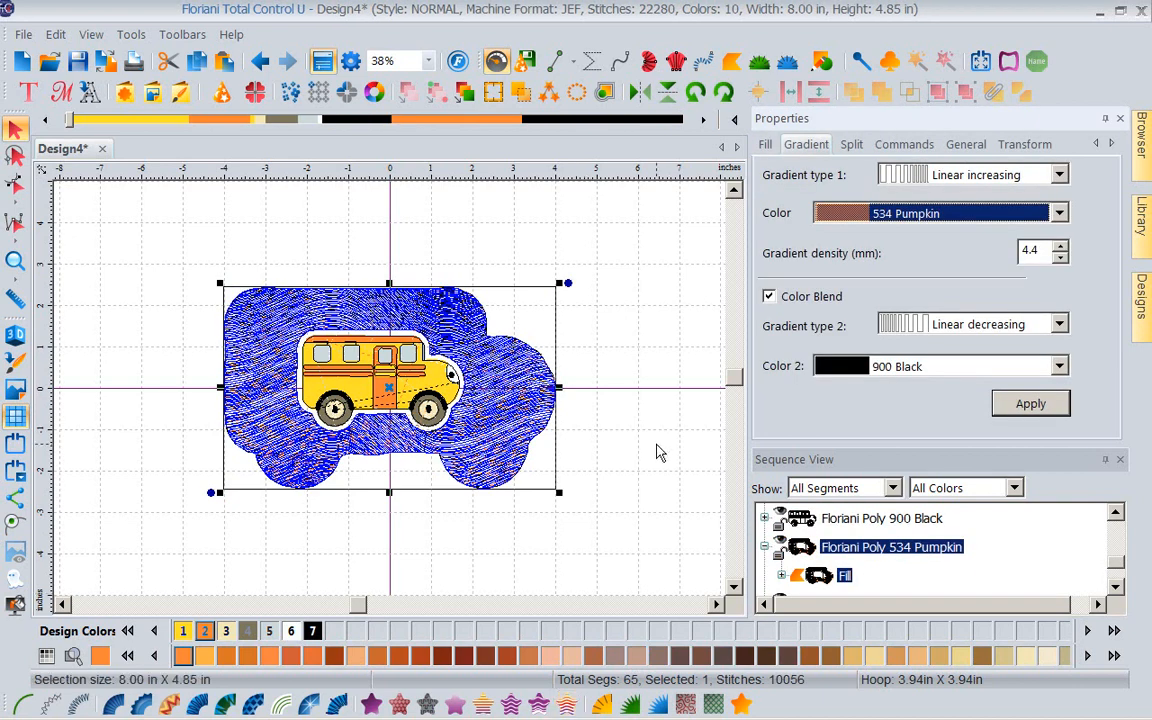
pyautogui.click(657, 453)
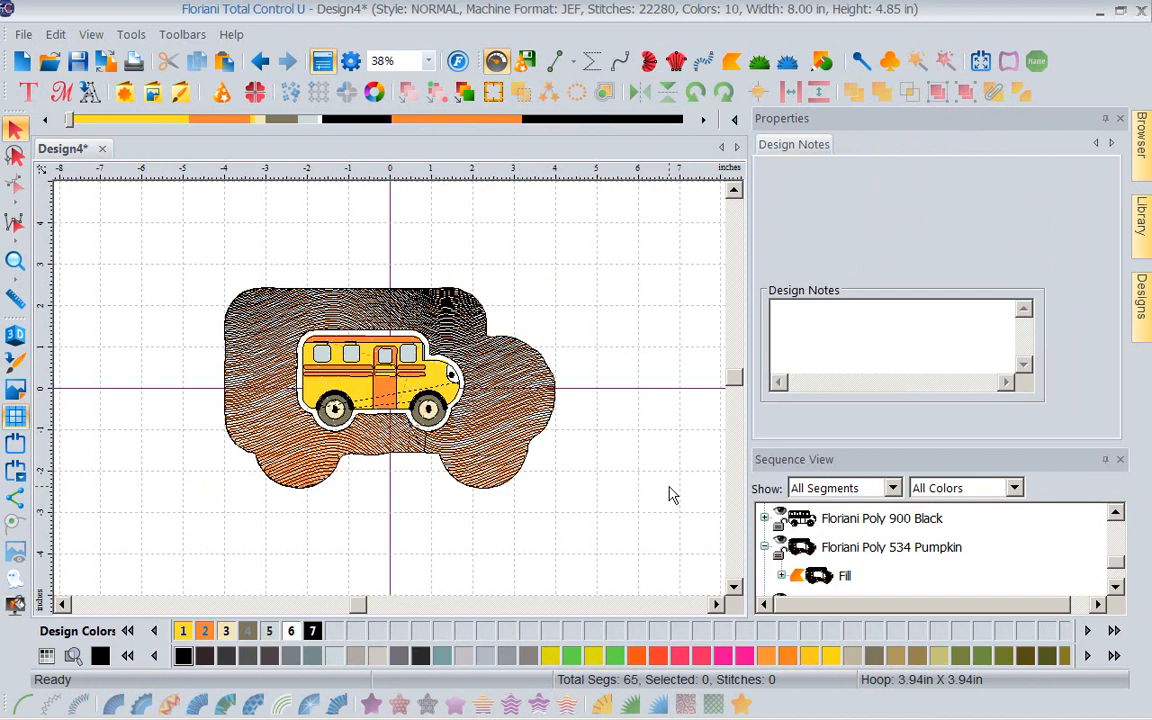
# Convert the background's wave fill to a Motif fill with pattern 242 and a 7 mm stitch length
pyautogui.click(528, 458)
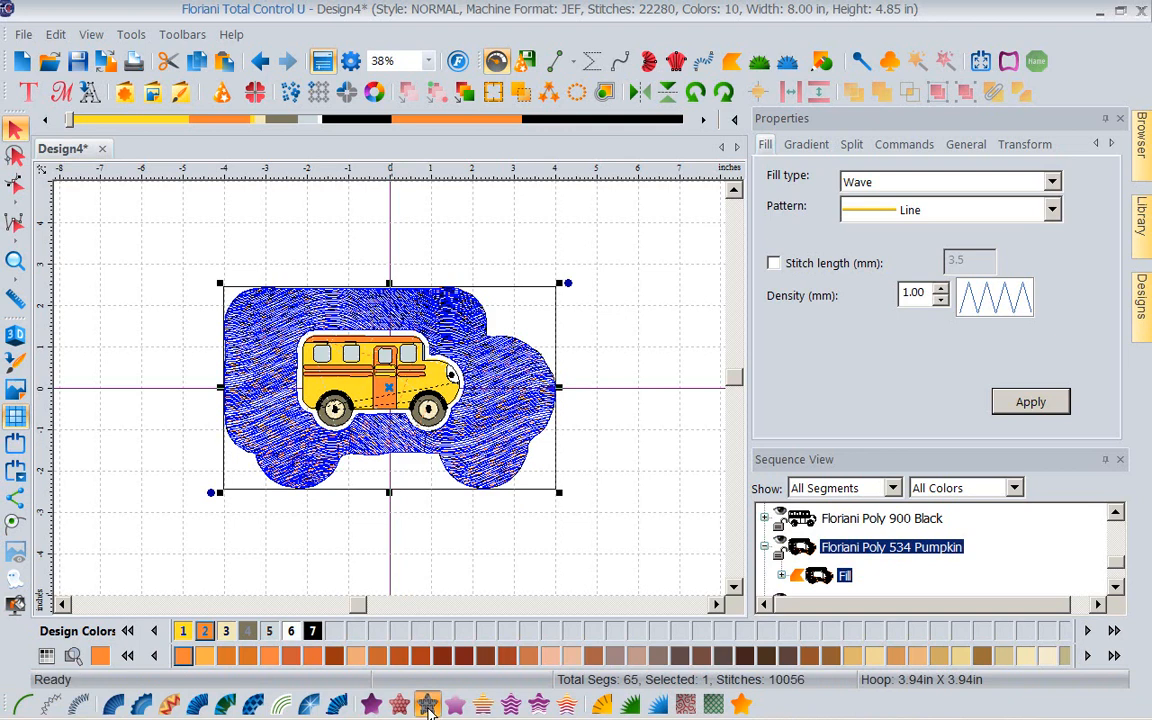
pyautogui.click(428, 706)
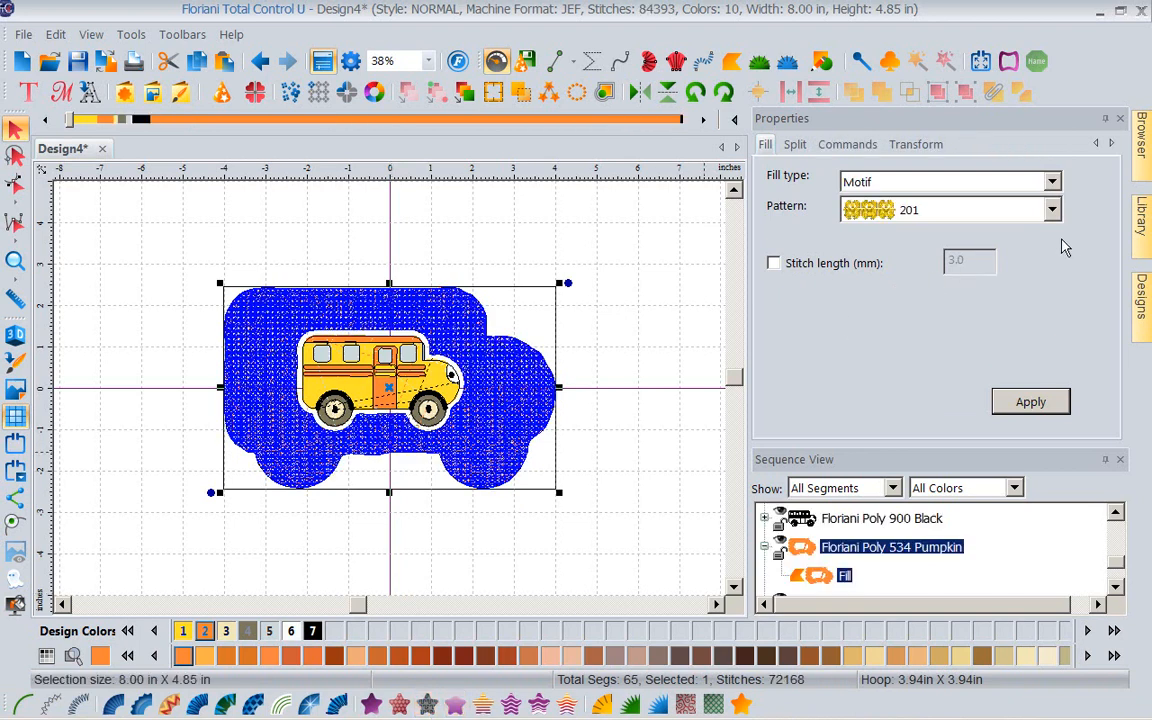
pyautogui.click(1048, 217)
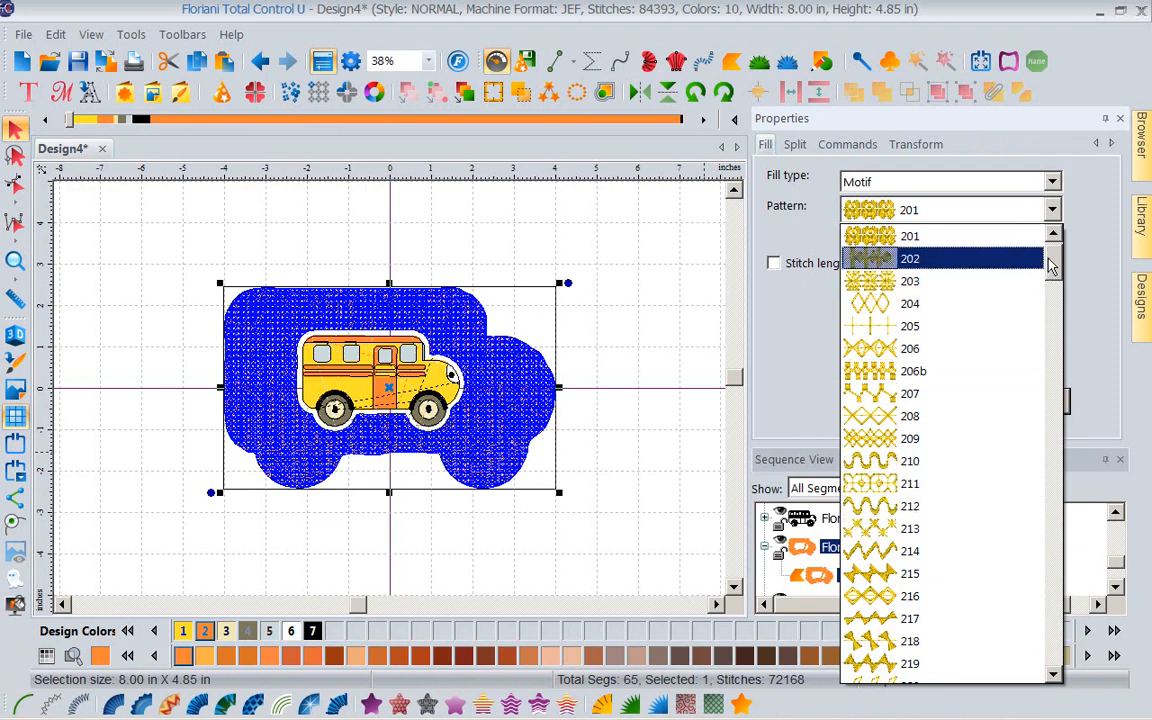
pyautogui.moveTo(1053, 266); pyautogui.dragTo(1056, 320)
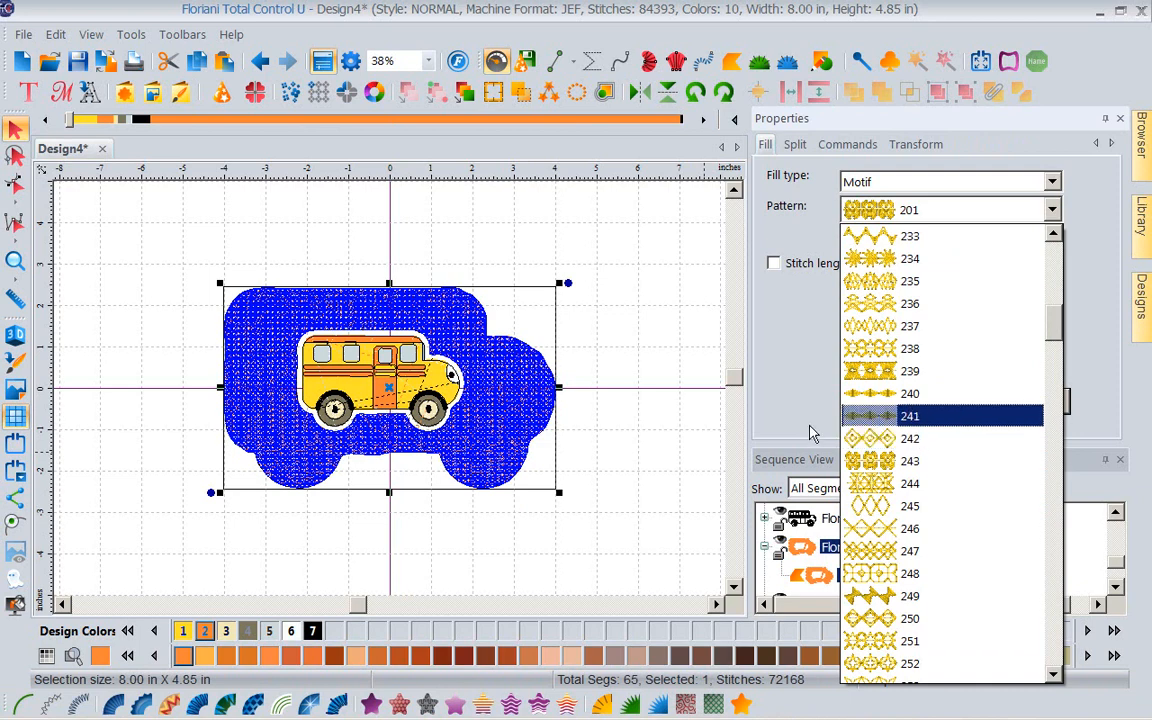
pyautogui.click(872, 440)
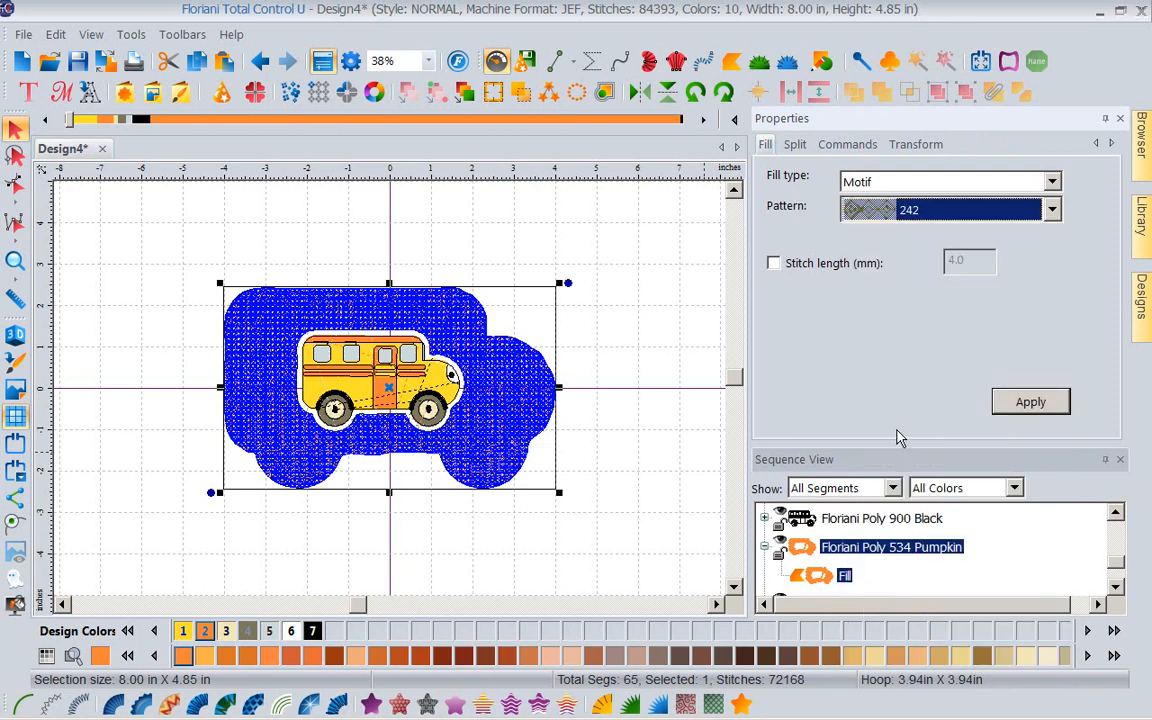
pyautogui.click(775, 265)
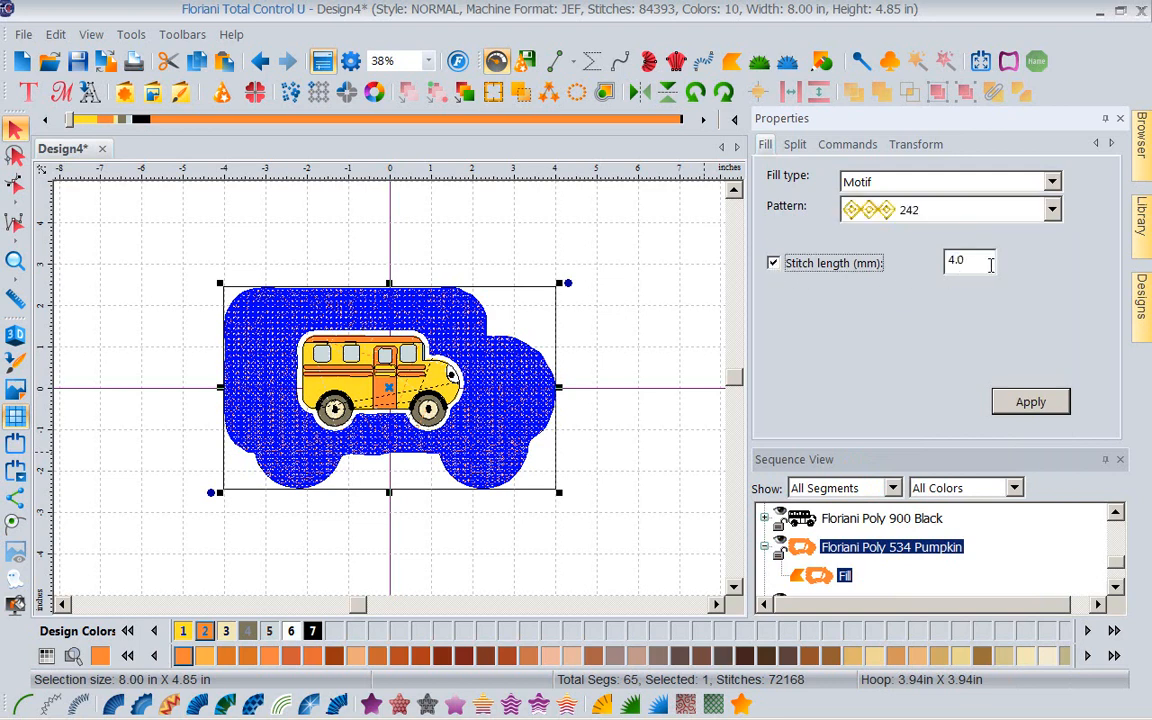
pyautogui.press('Tab')
pyautogui.write('7')
pyautogui.click(1029, 403)
pyautogui.click(527, 541)
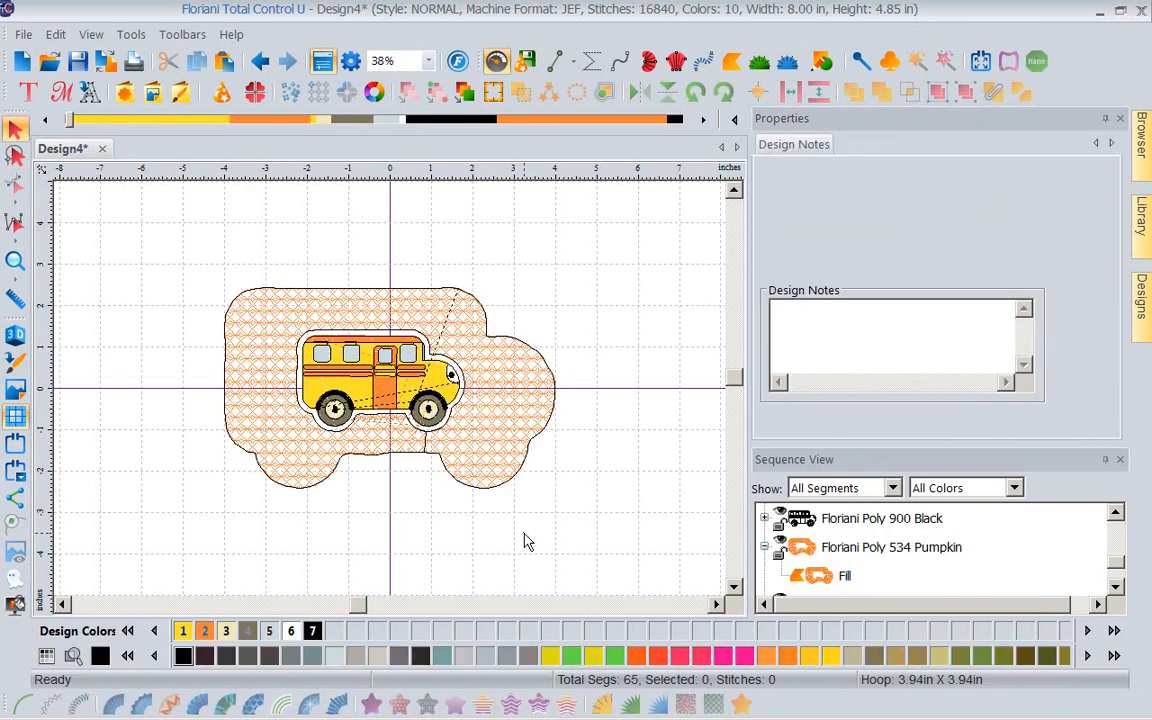